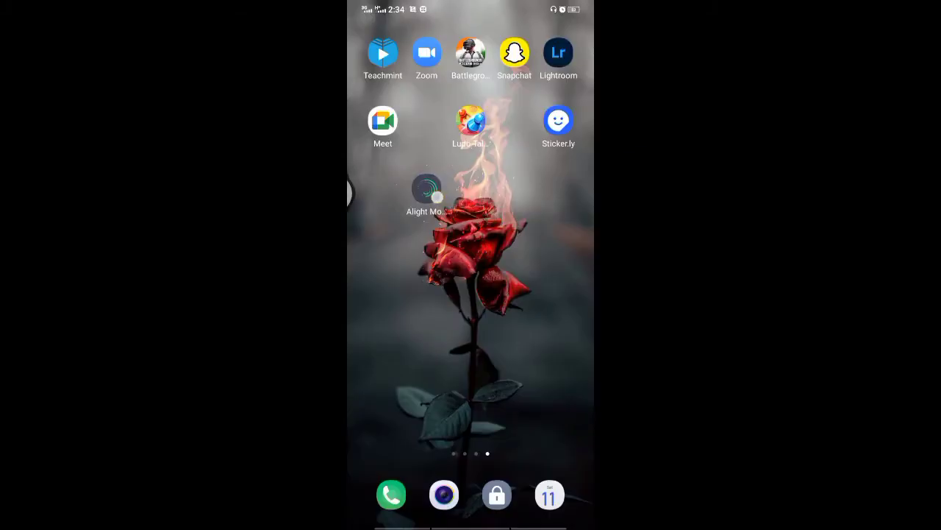
# Drag the Alight Motion icon down onto the rose on the home screen
pyautogui.moveTo(426, 189); pyautogui.dragTo(447, 255)
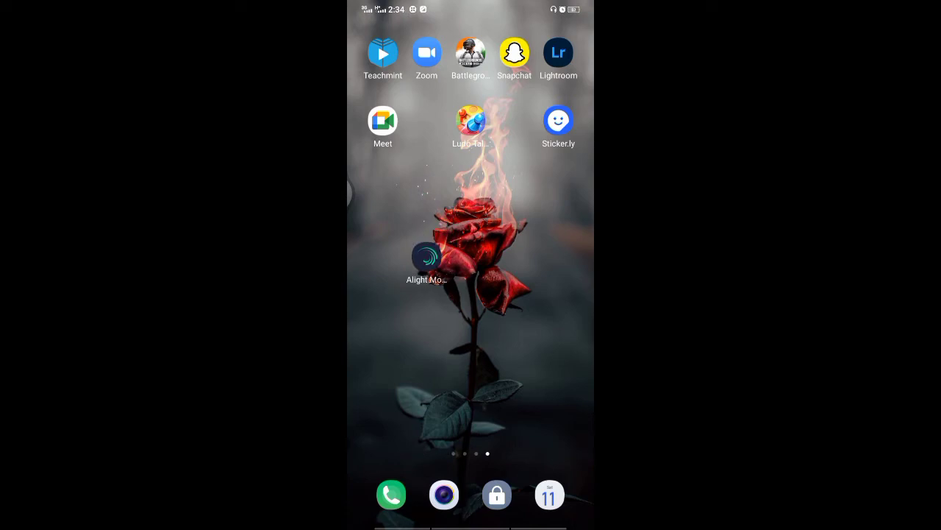
# Launch Alight Motion and create a new 9:16, 1080p, 30 fps project
pyautogui.click(428, 258)
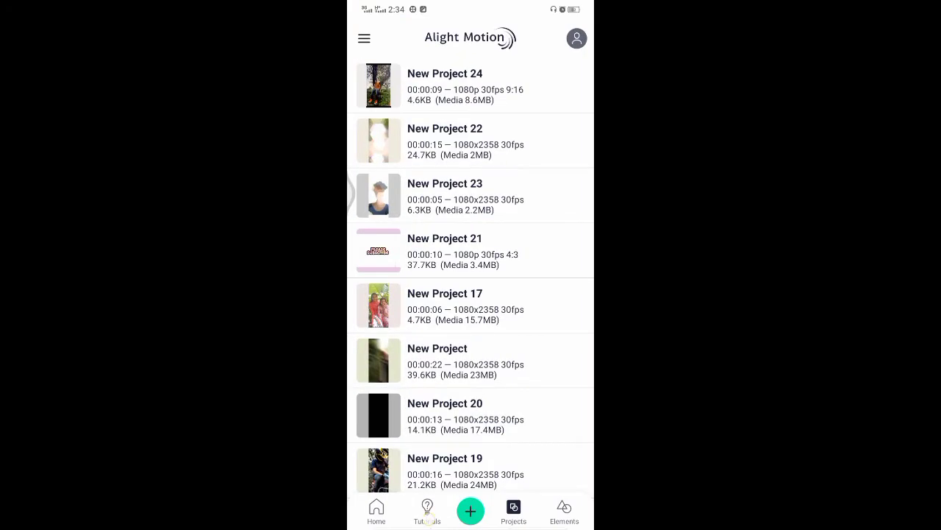
pyautogui.click(428, 511)
pyautogui.click(471, 511)
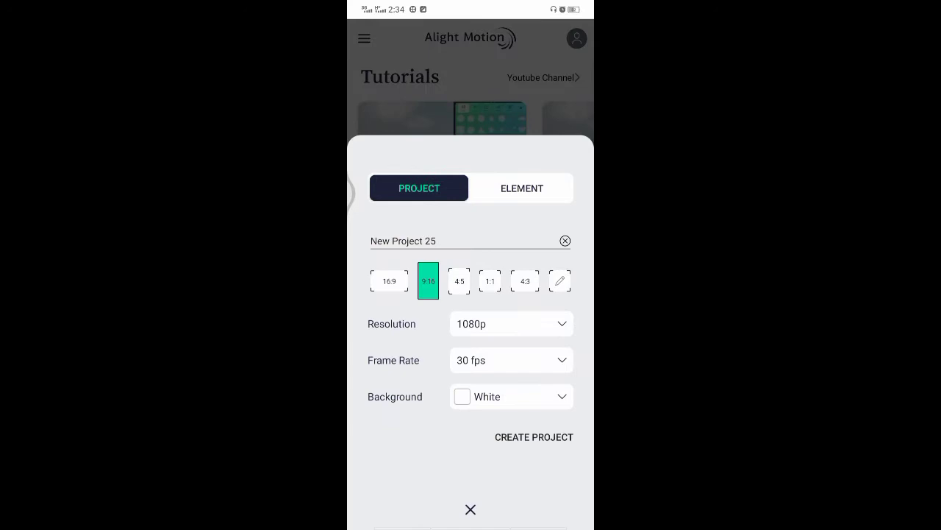
pyautogui.click(533, 437)
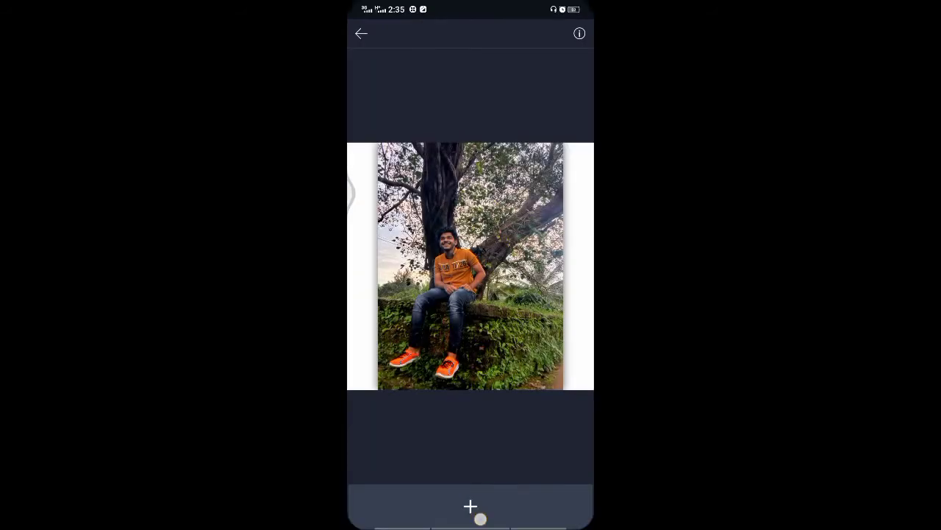
# Add the tree photo to the project and set it to Fill Screen
pyautogui.click(470, 517)
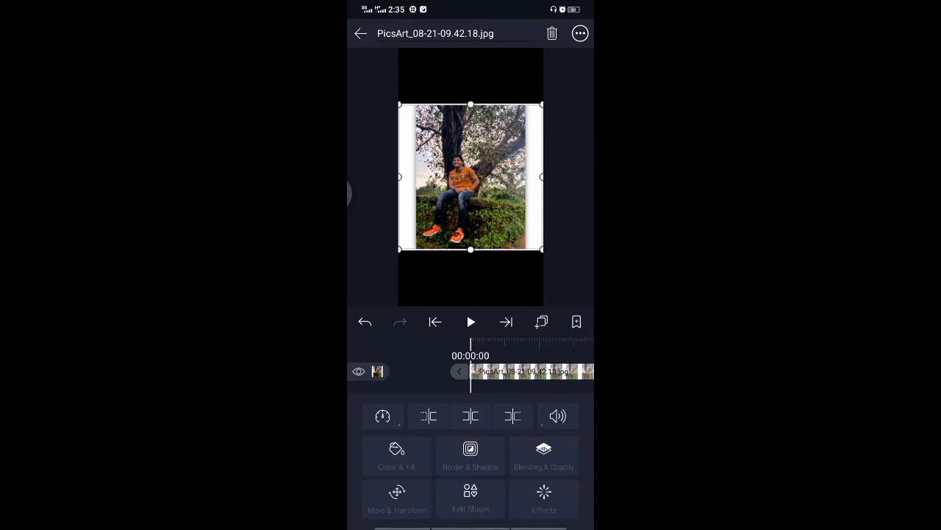
pyautogui.click(580, 33)
pyautogui.click(470, 170)
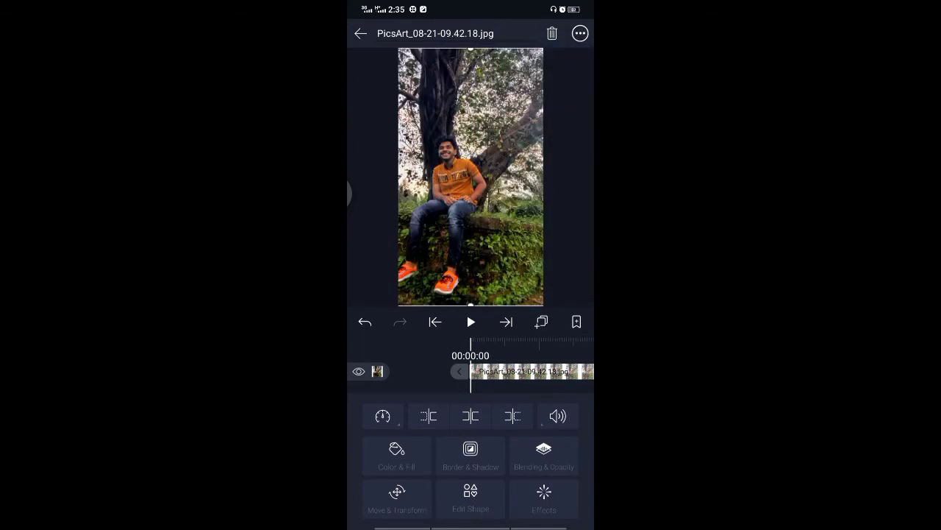
# Deselect the photo and add a rectangle shape layer
pyautogui.click(412, 441)
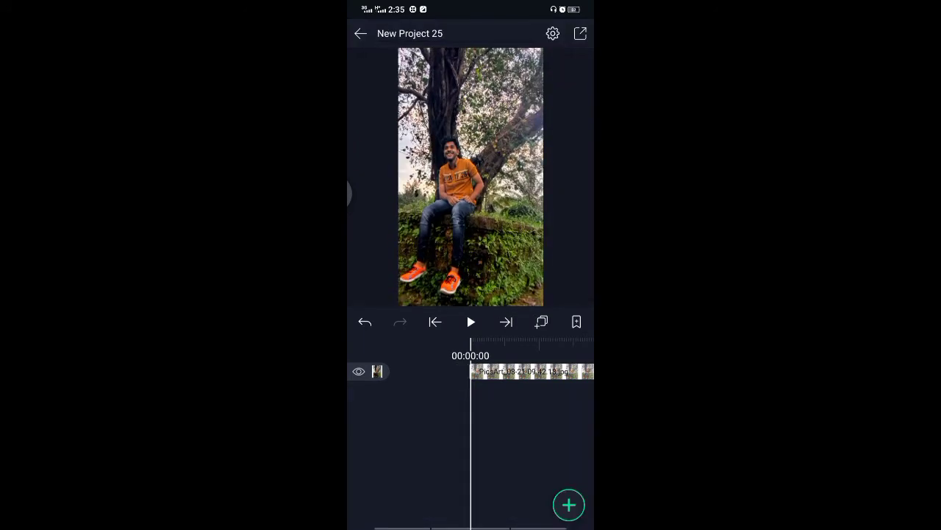
pyautogui.click(569, 504)
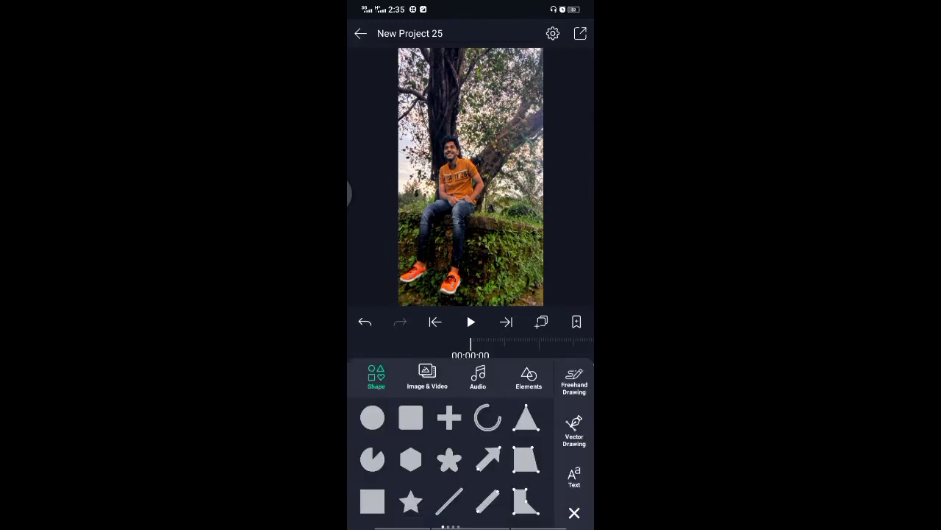
pyautogui.click(411, 418)
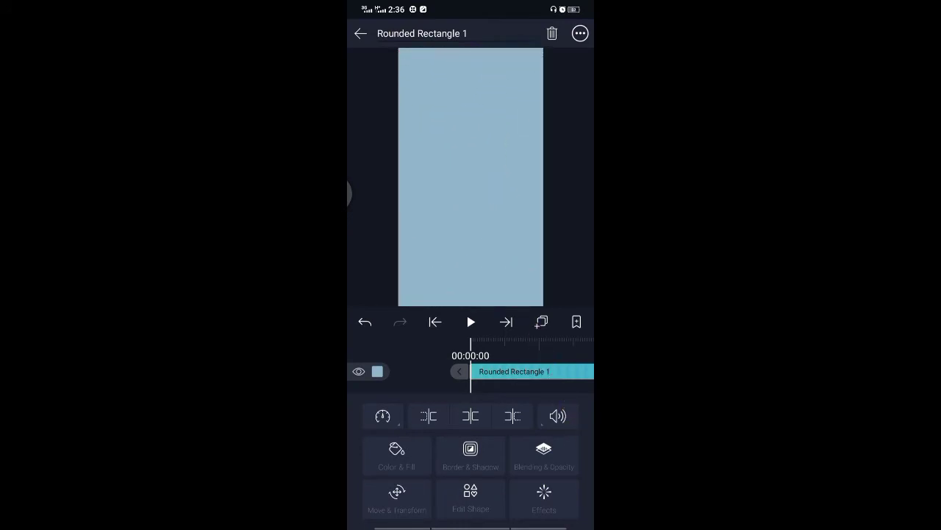
# Apply Copy Background from the Other effects to Rounded Rectangle 1
pyautogui.click(360, 33)
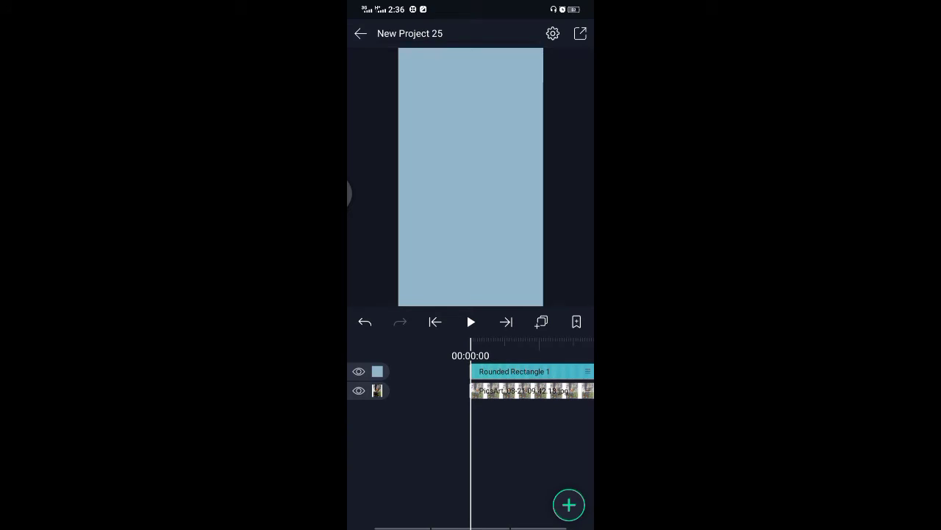
pyautogui.click(530, 370)
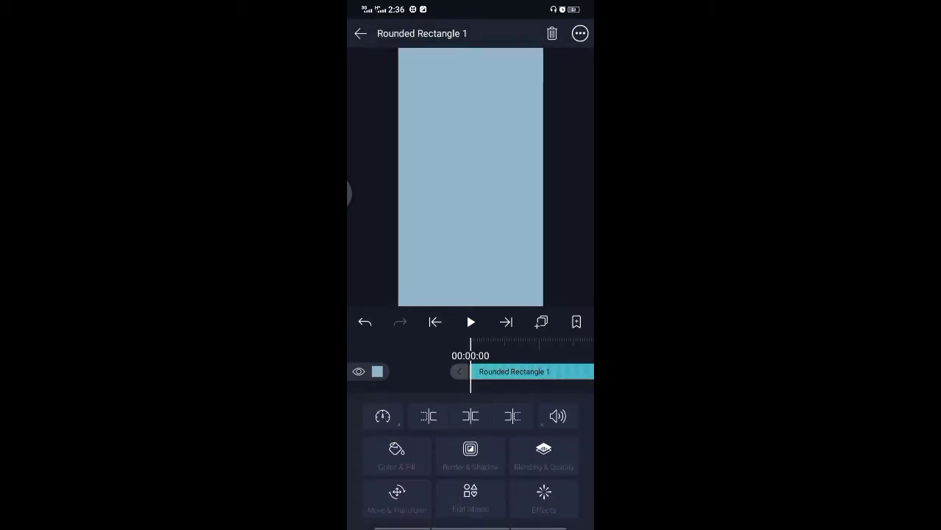
pyautogui.click(544, 495)
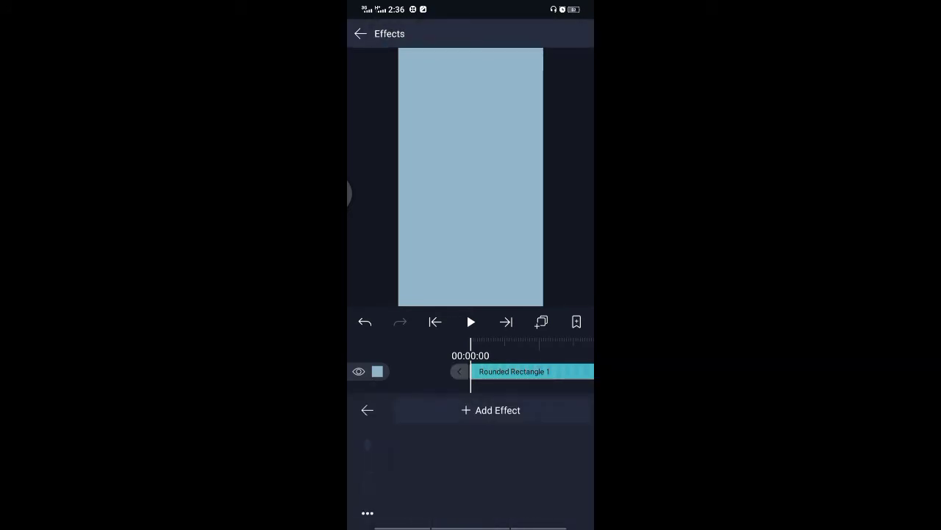
pyautogui.click(558, 411)
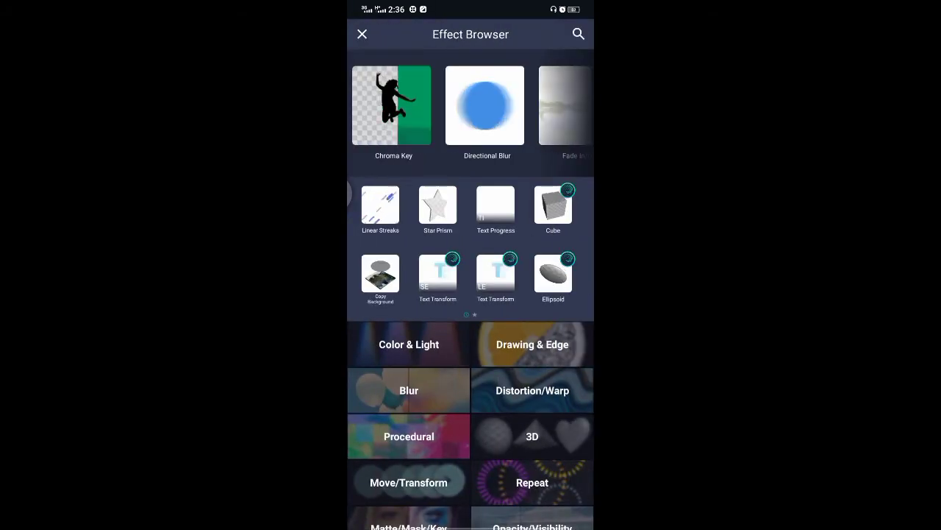
pyautogui.scroll(-2, 471, 367)
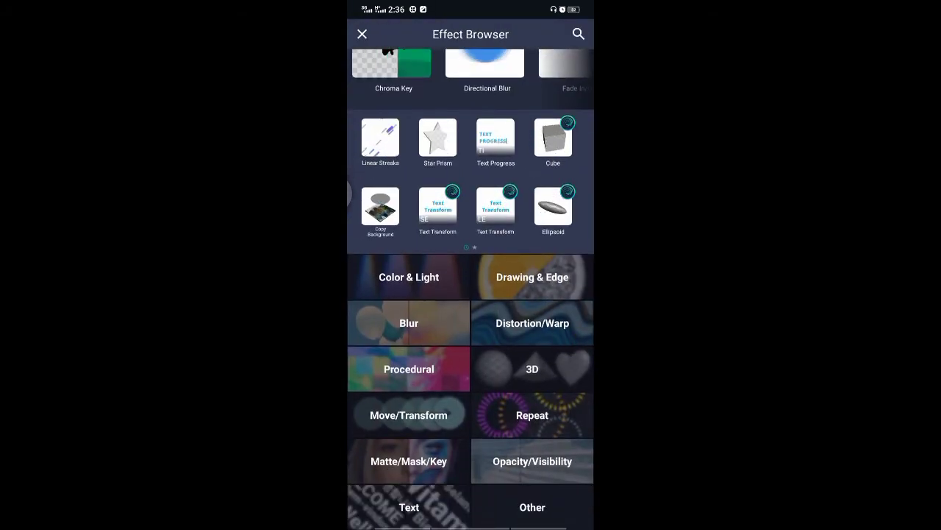
pyautogui.click(533, 507)
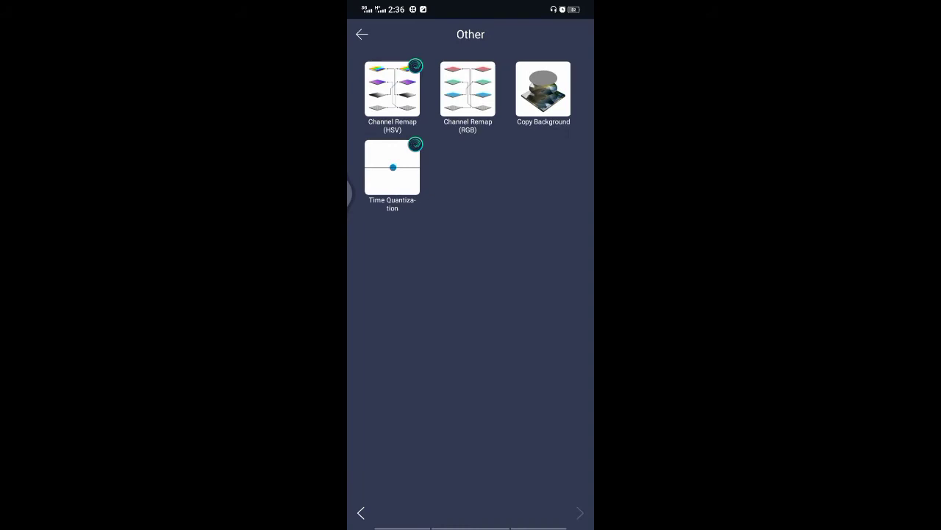
pyautogui.click(543, 92)
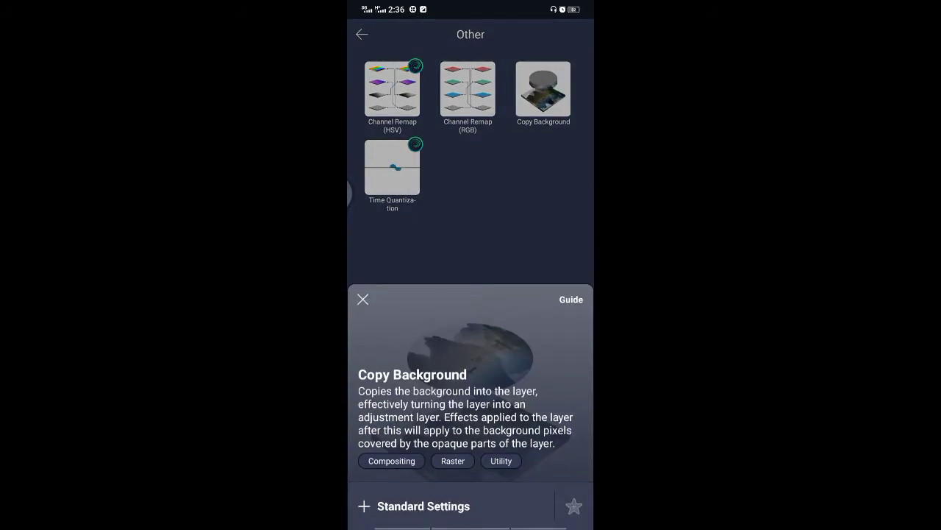
pyautogui.click(416, 506)
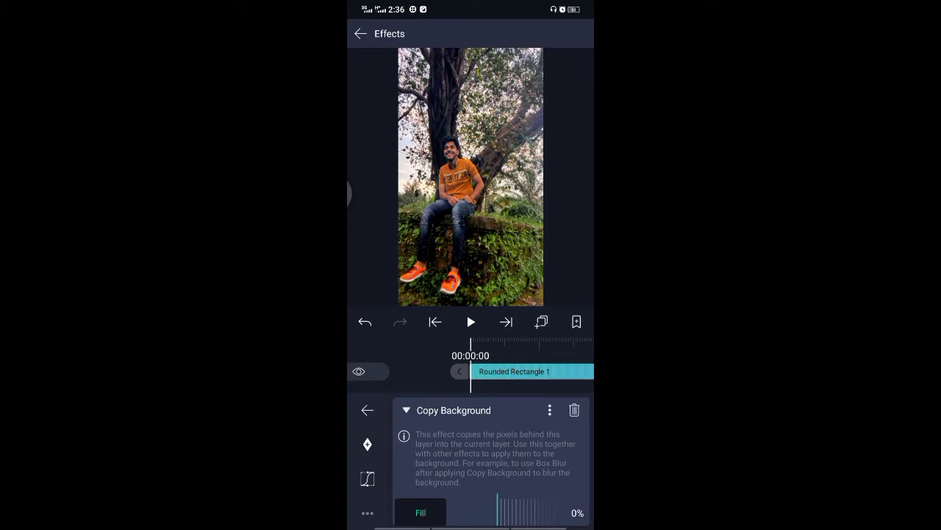
pyautogui.click(406, 410)
# Add Linear Streaks from the Blur effects with standard settings
pyautogui.click(490, 440)
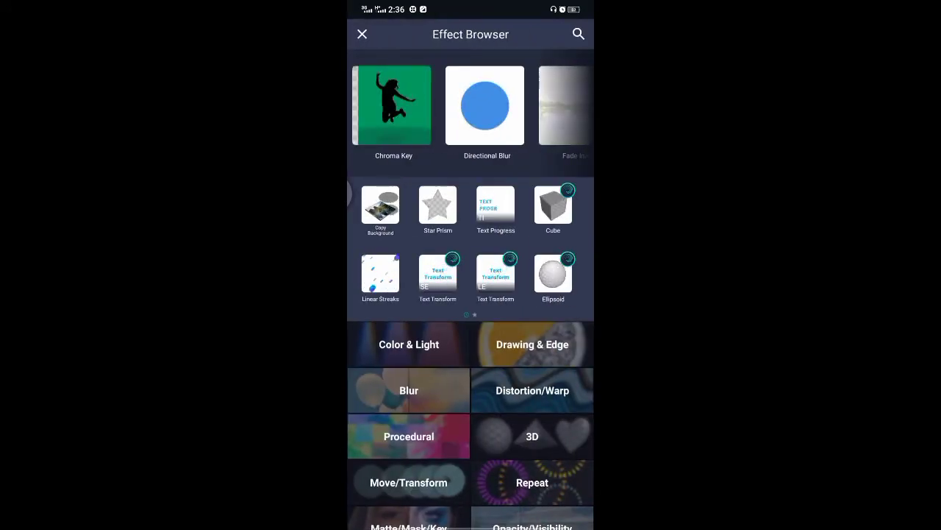
pyautogui.scroll(-1, 471, 368)
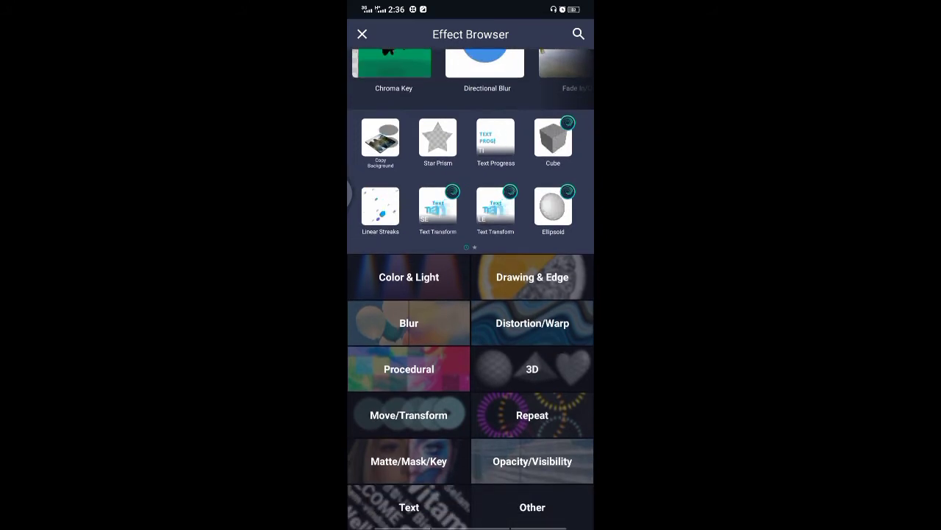
pyautogui.click(405, 319)
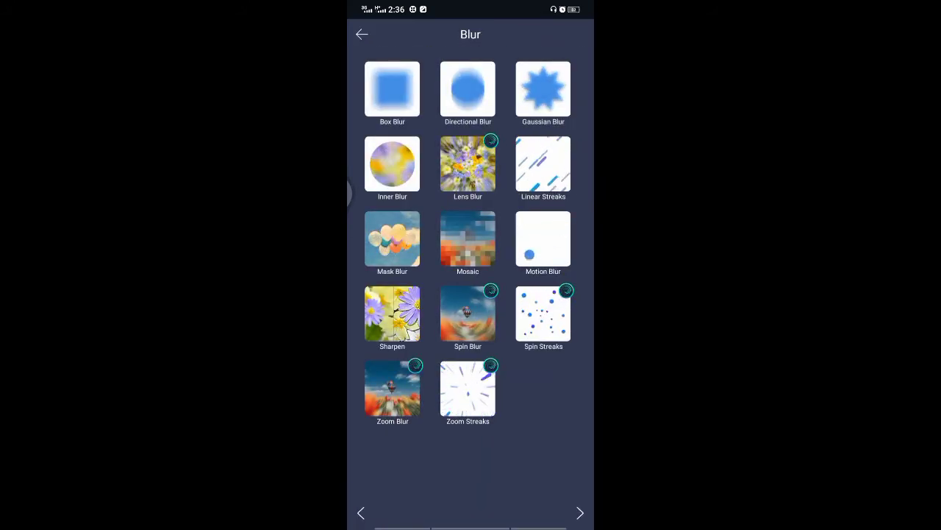
pyautogui.click(543, 168)
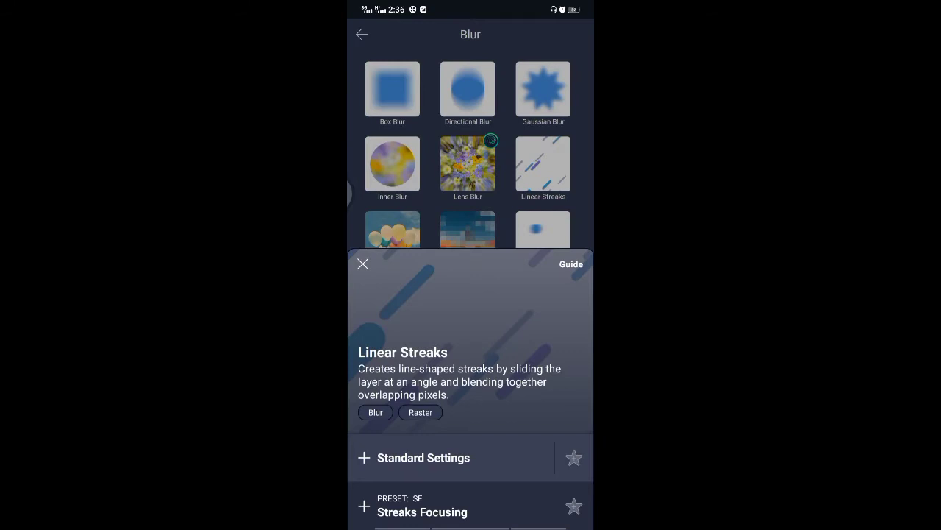
pyautogui.click(423, 458)
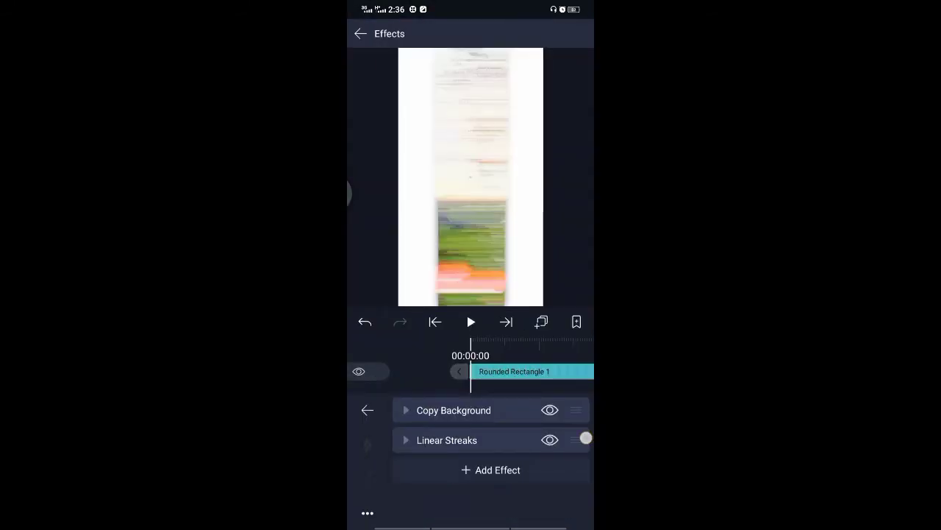
# Lengthen the rectangle clip and keyframe a lower Linear Streaks strength at the start
pyautogui.click(447, 440)
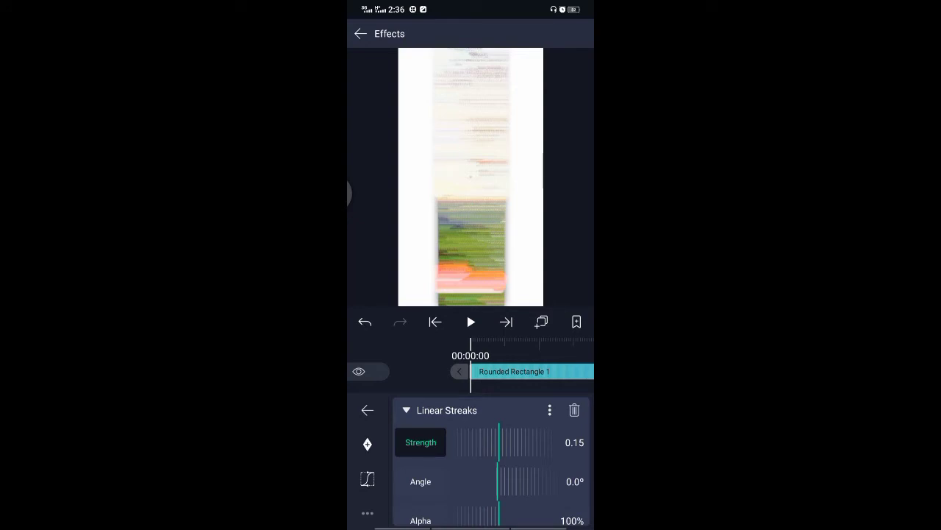
pyautogui.click(368, 443)
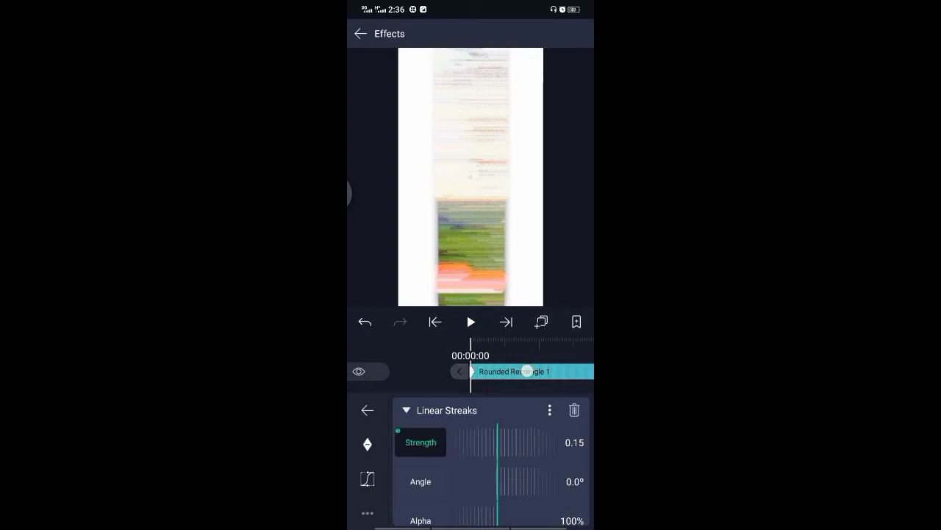
pyautogui.moveTo(478, 395); pyautogui.dragTo(353, 395)
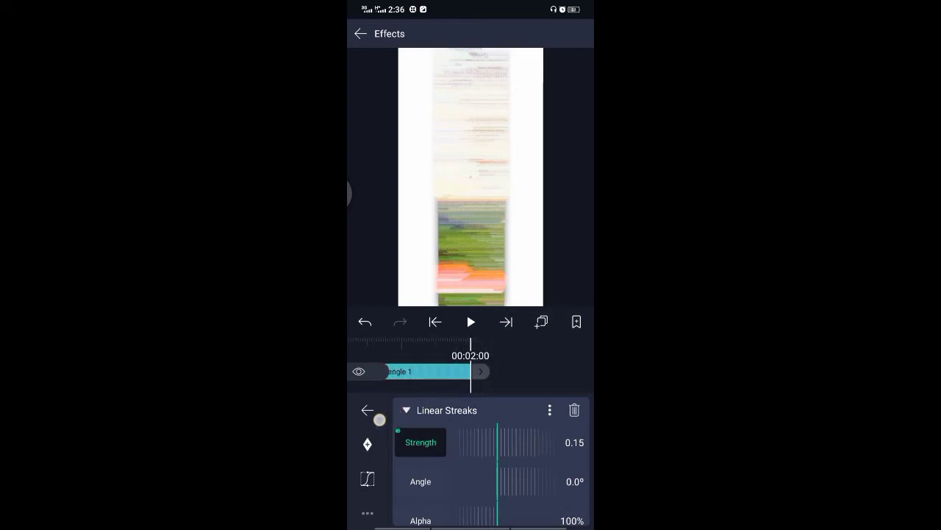
pyautogui.moveTo(480, 371)
pyautogui.mouseDown()
pyautogui.moveTo(548, 376)
pyautogui.moveTo(515, 388)
pyautogui.mouseUp()
pyautogui.moveTo(540, 376); pyautogui.dragTo(584, 379)
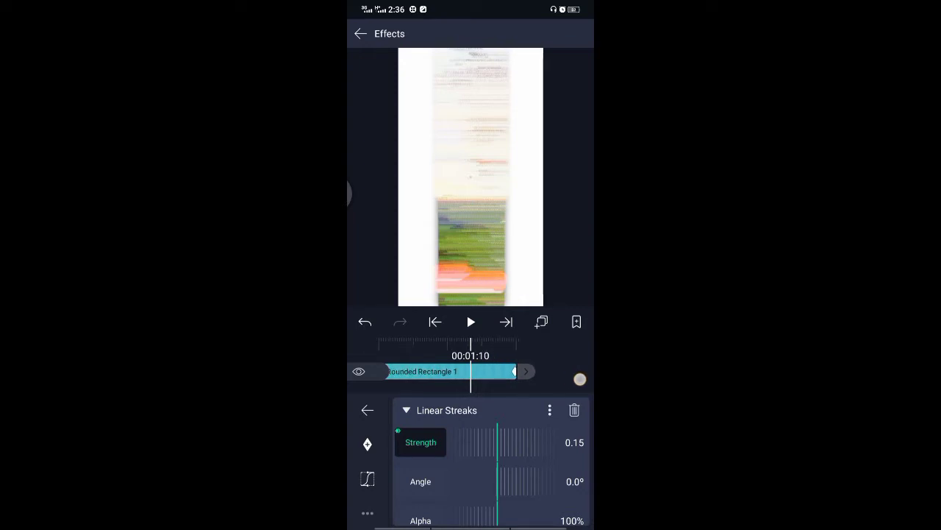
pyautogui.moveTo(515, 371); pyautogui.dragTo(566, 372)
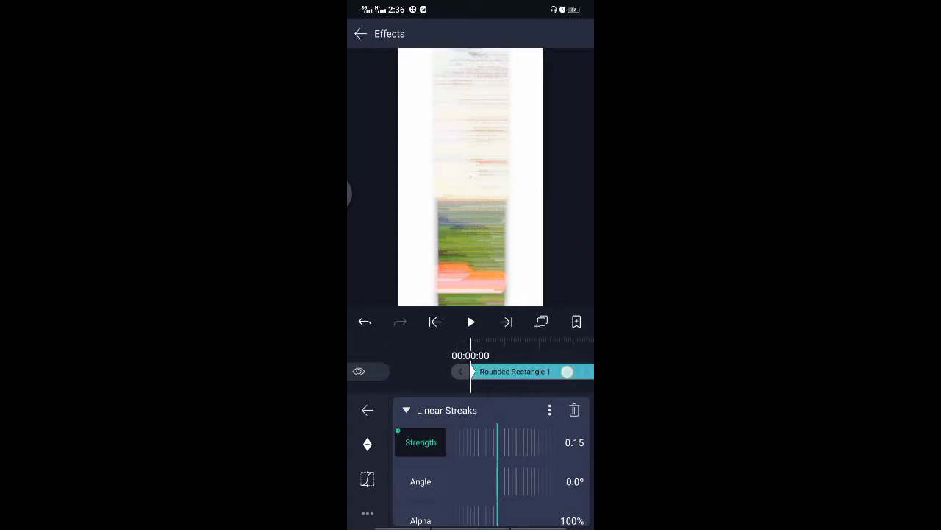
pyautogui.moveTo(567, 372); pyautogui.dragTo(545, 371)
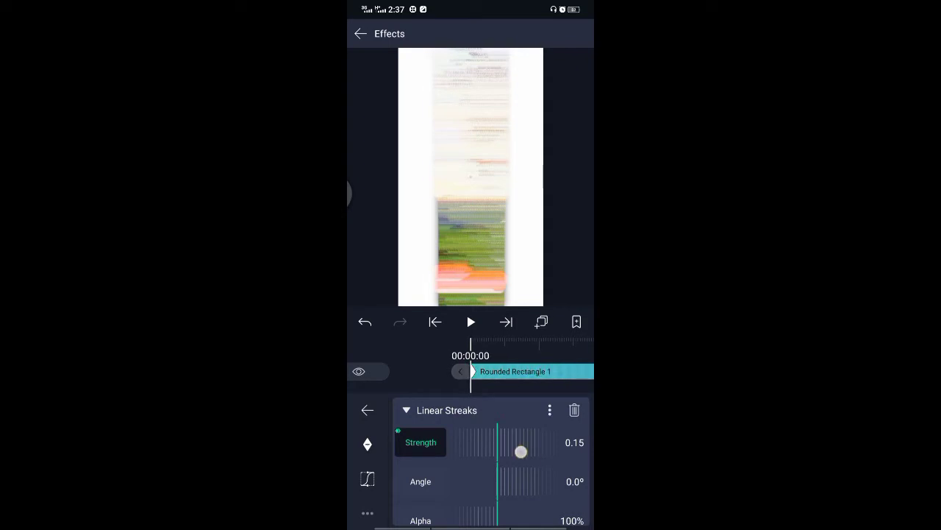
pyautogui.moveTo(521, 451); pyautogui.dragTo(543, 471)
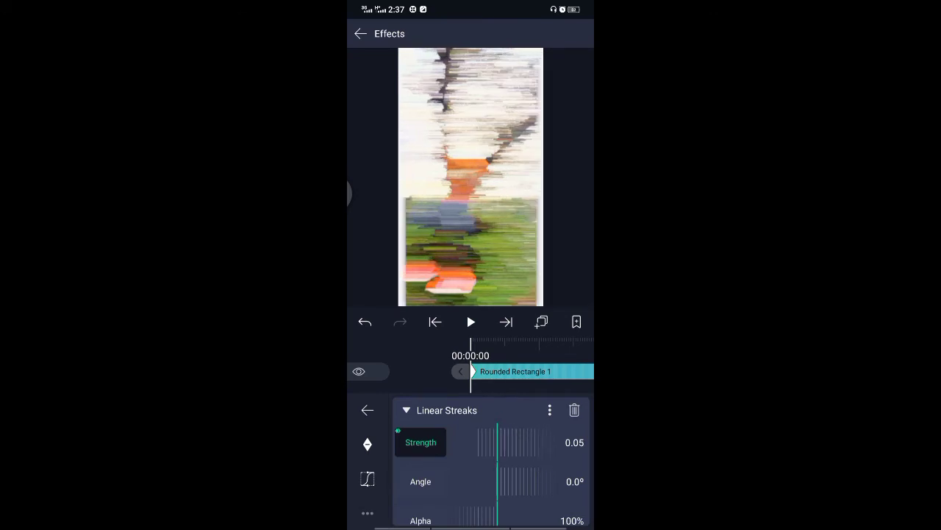
pyautogui.click(424, 378)
# Keyframe Linear Streaks strength to 0.00 at the two-second mark
pyautogui.click(514, 370)
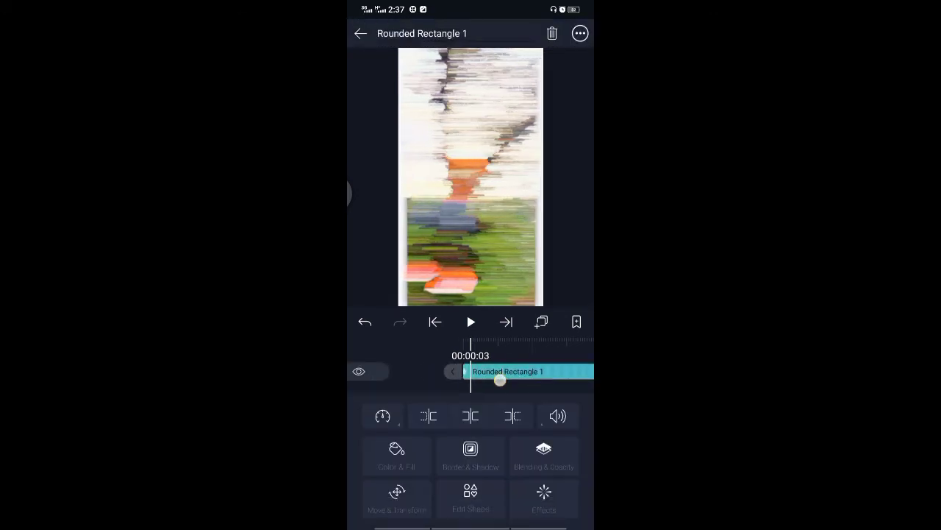
pyautogui.moveTo(501, 379); pyautogui.dragTo(379, 411)
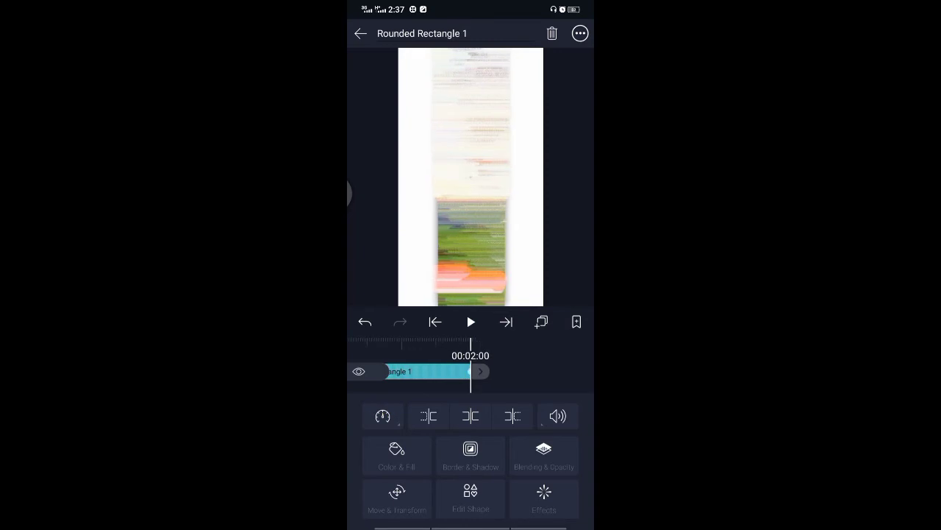
pyautogui.click(543, 498)
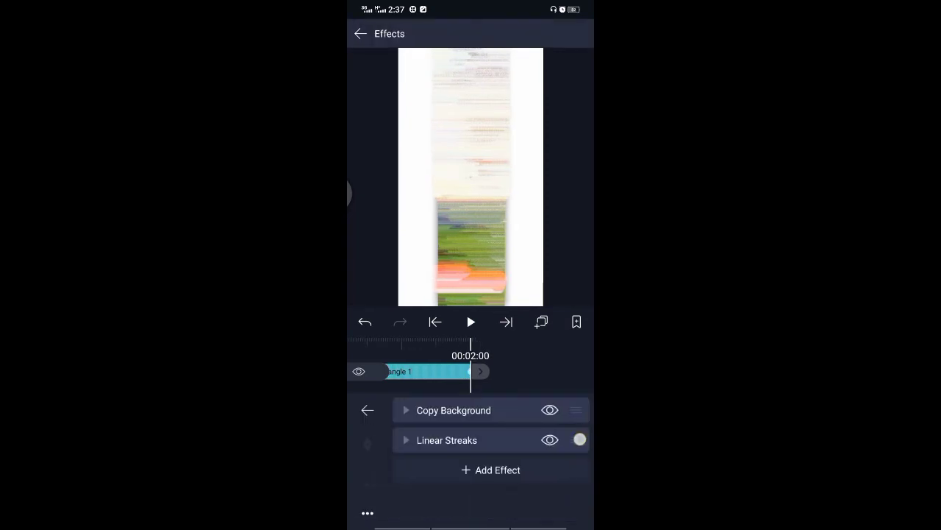
pyautogui.click(446, 439)
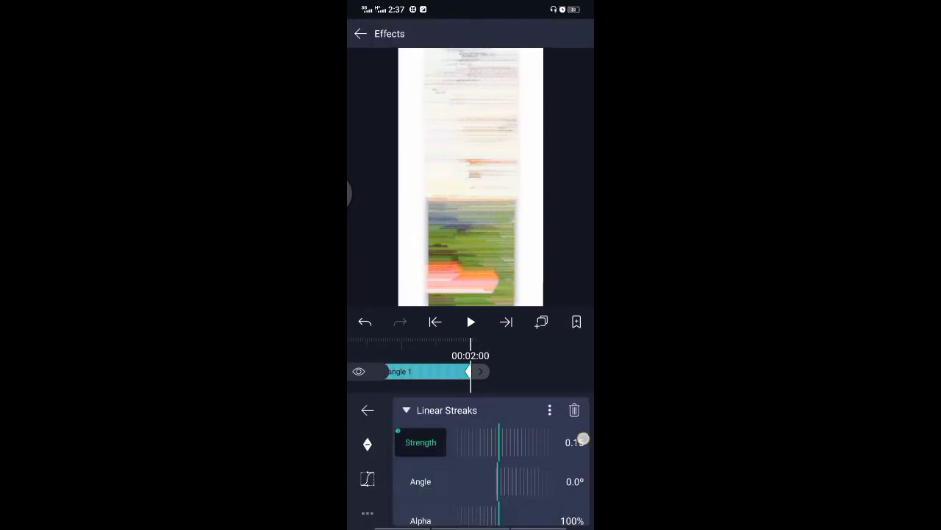
pyautogui.moveTo(501, 442); pyautogui.dragTo(530, 442)
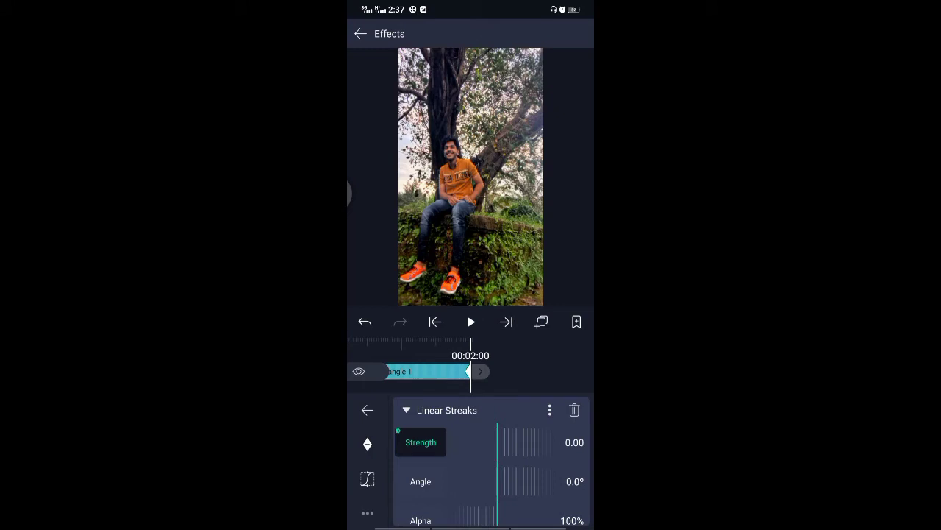
pyautogui.moveTo(535, 377); pyautogui.dragTo(567, 382)
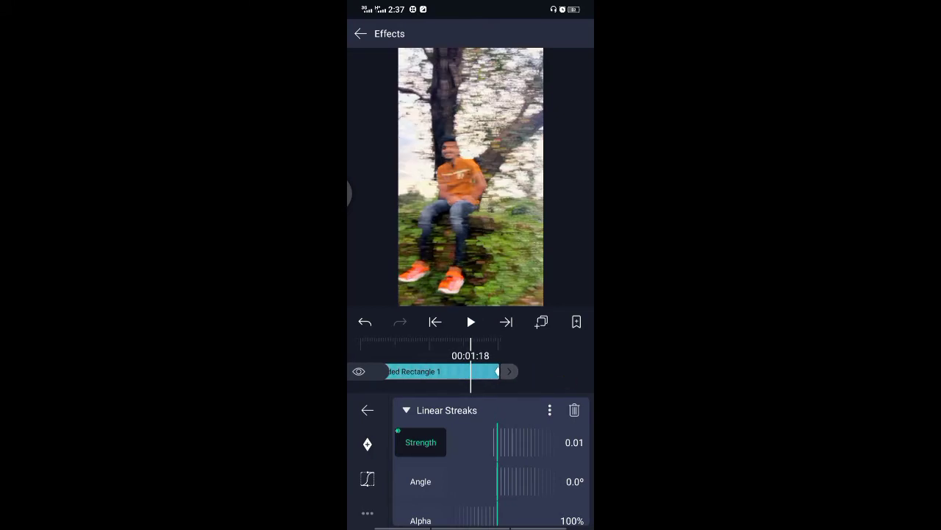
# Shape the strength animation's easing curve into a steep ease-out
pyautogui.click(367, 479)
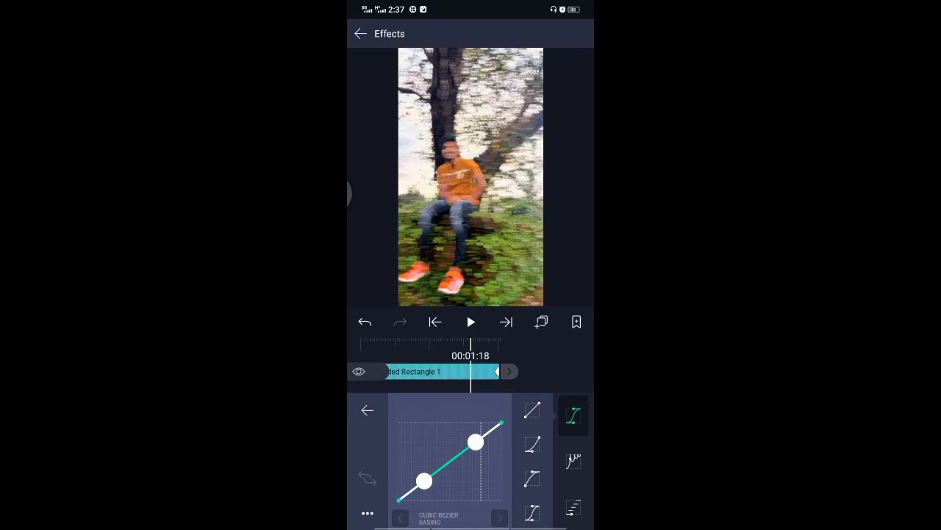
pyautogui.moveTo(475, 442); pyautogui.dragTo(445, 422)
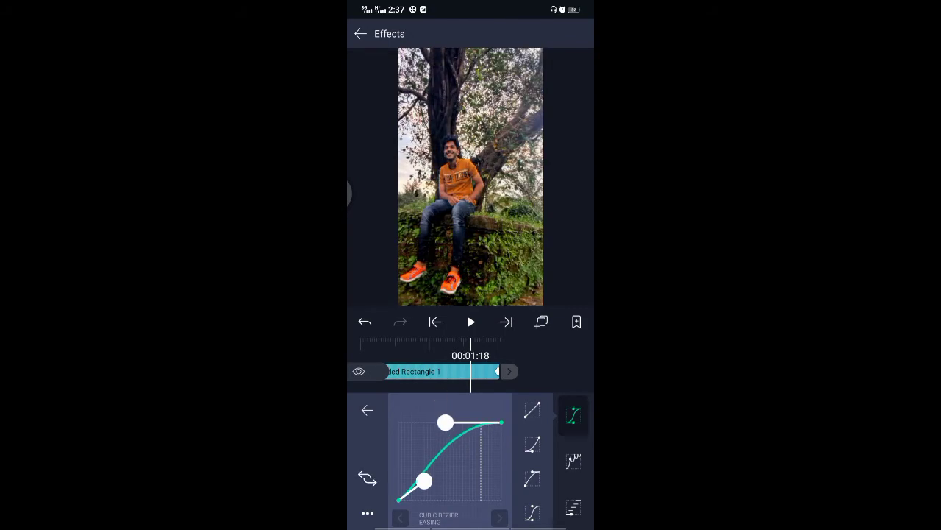
pyautogui.moveTo(425, 482)
pyautogui.mouseDown()
pyautogui.moveTo(398, 422)
pyautogui.moveTo(455, 422)
pyautogui.mouseUp()
pyautogui.moveTo(441, 371); pyautogui.dragTo(567, 365)
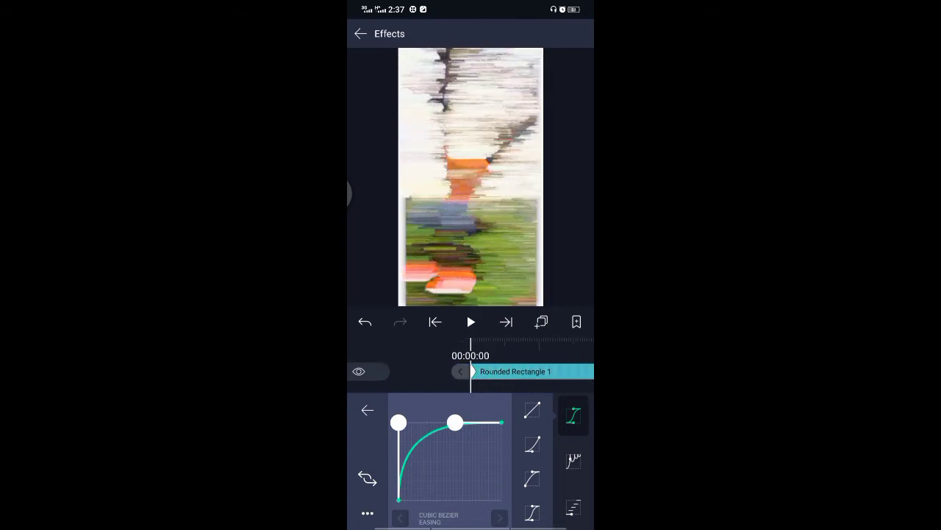
pyautogui.click(428, 363)
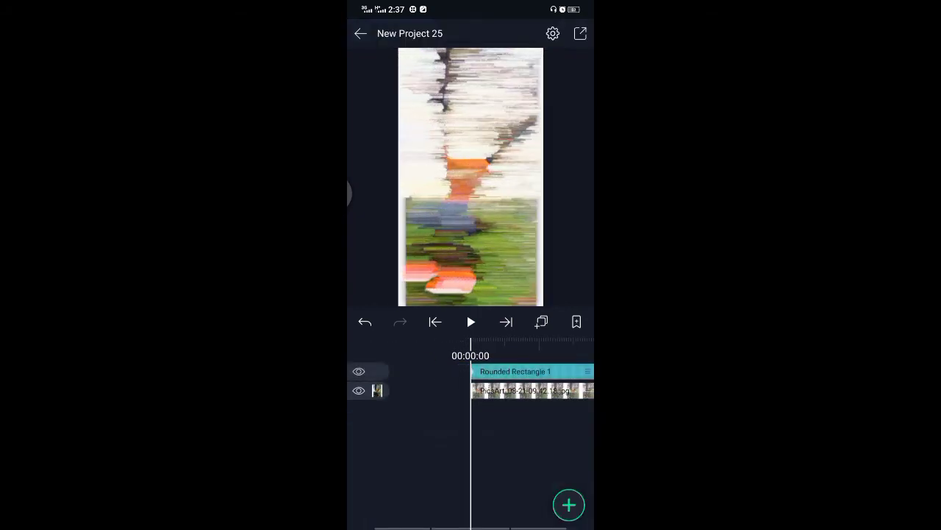
# Delete the Copy Background effect from the rectangle layer
pyautogui.moveTo(515, 383); pyautogui.dragTo(489, 383)
pyautogui.click(493, 372)
pyautogui.click(543, 509)
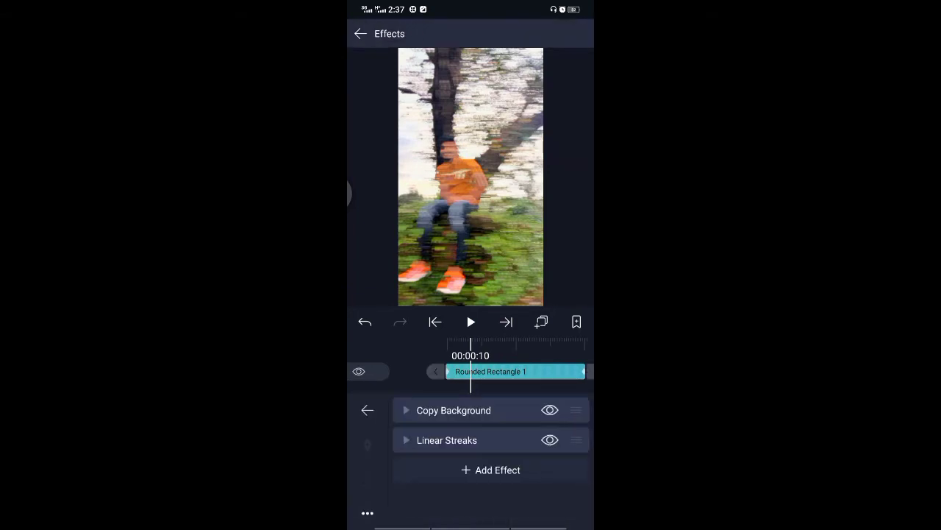
pyautogui.click(453, 410)
pyautogui.click(577, 410)
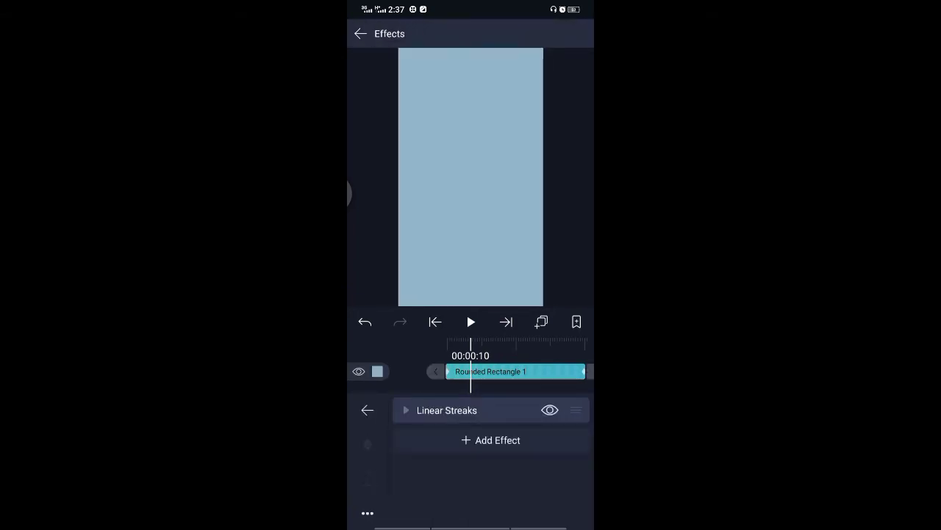
# Copy the Linear Streaks effect, then undo to bring back Copy Background
pyautogui.click(368, 513)
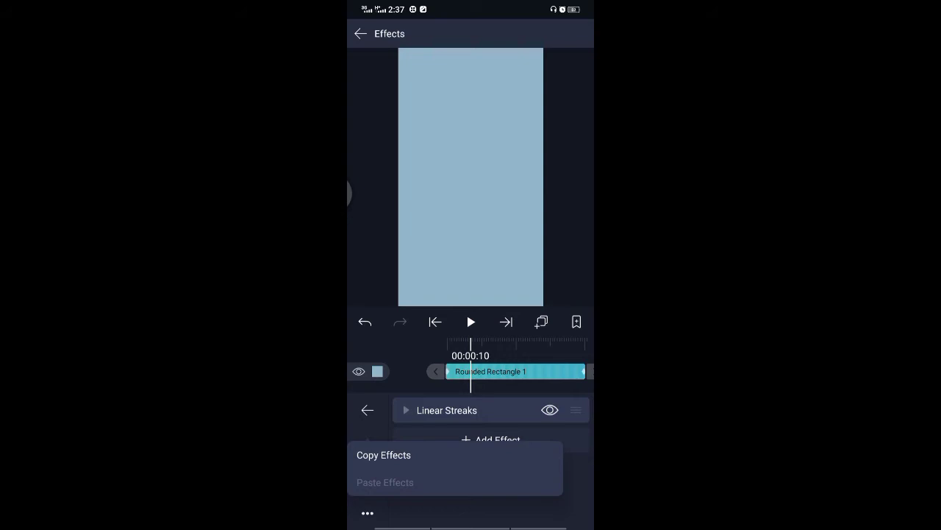
pyautogui.click(432, 455)
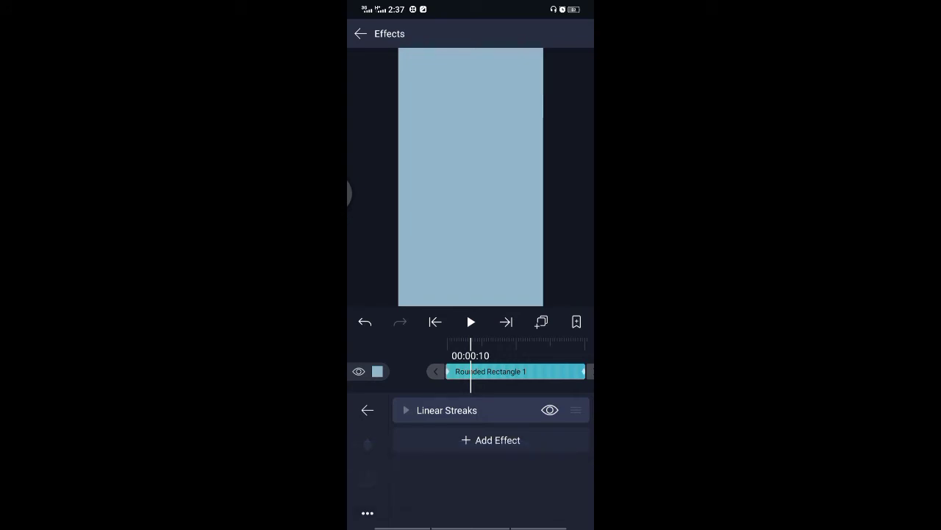
pyautogui.click(365, 322)
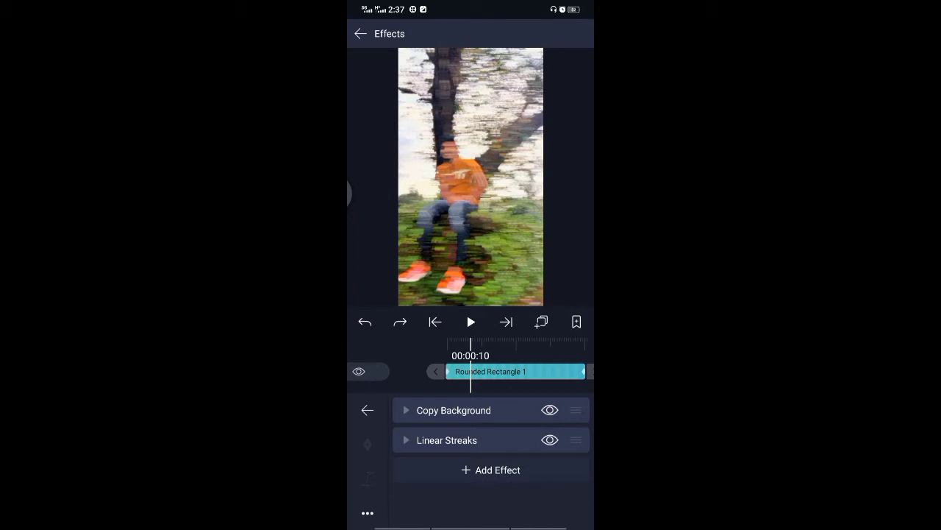
# Paste Linear Streaks twice so three copies stack on the rectangle
pyautogui.click(368, 513)
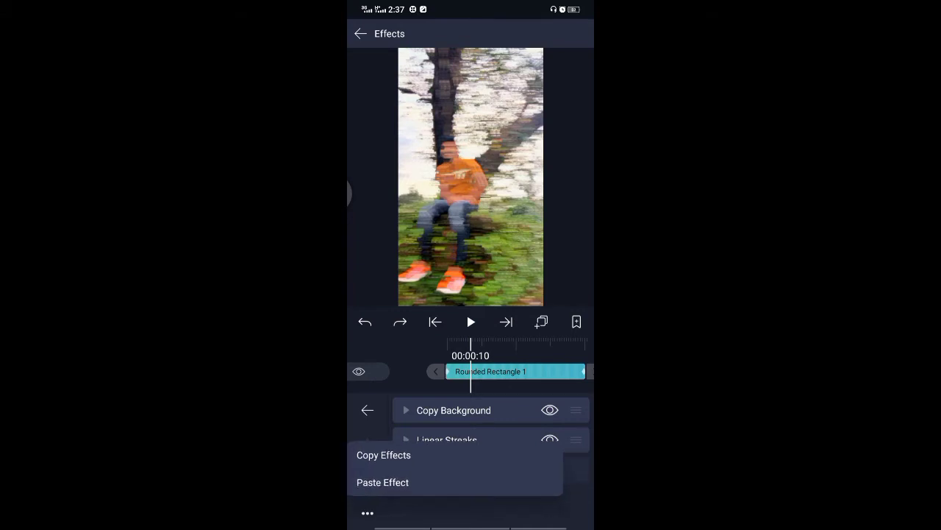
pyautogui.click(446, 478)
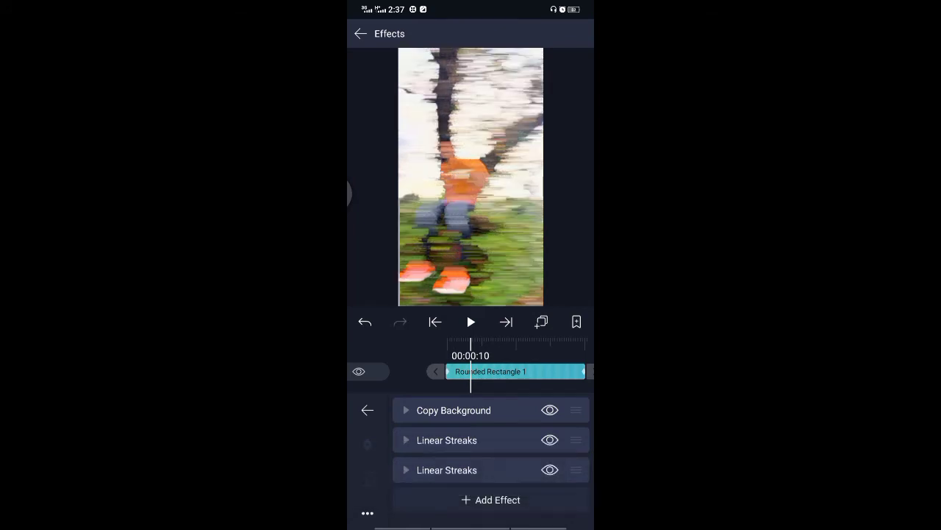
pyautogui.click(368, 513)
pyautogui.click(404, 484)
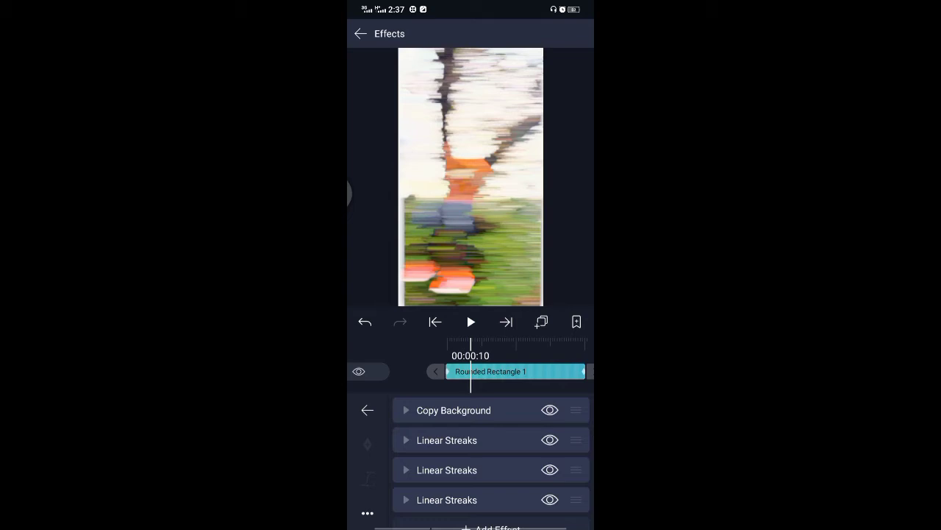
pyautogui.click(447, 499)
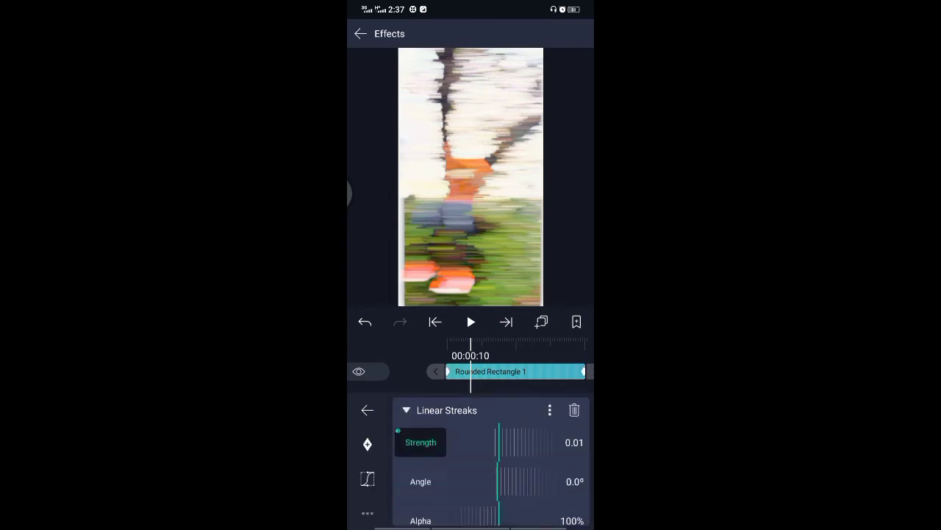
# Tilt the first two Linear Streaks copies to different angles
pyautogui.moveTo(500, 485)
pyautogui.mouseDown()
pyautogui.moveTo(445, 505)
pyautogui.moveTo(530, 521)
pyautogui.moveTo(507, 522)
pyautogui.mouseUp()
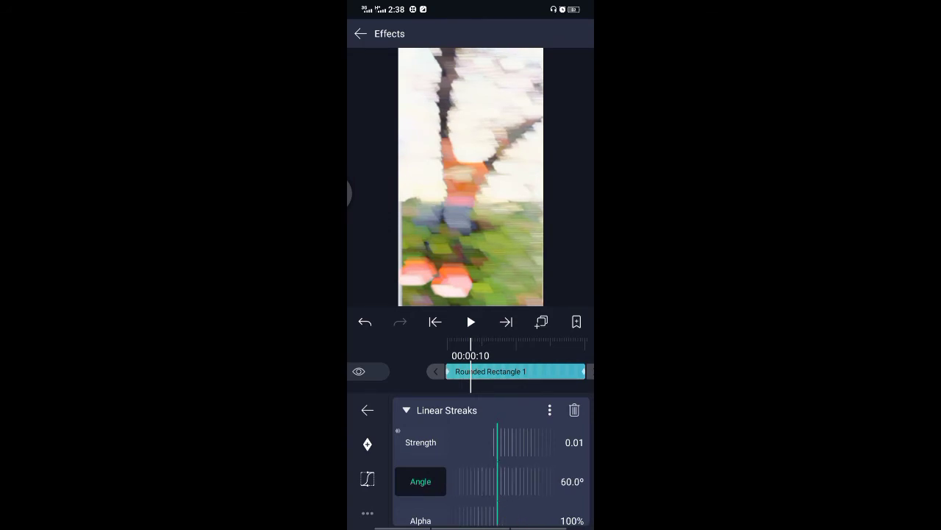
pyautogui.click(434, 410)
pyautogui.click(446, 469)
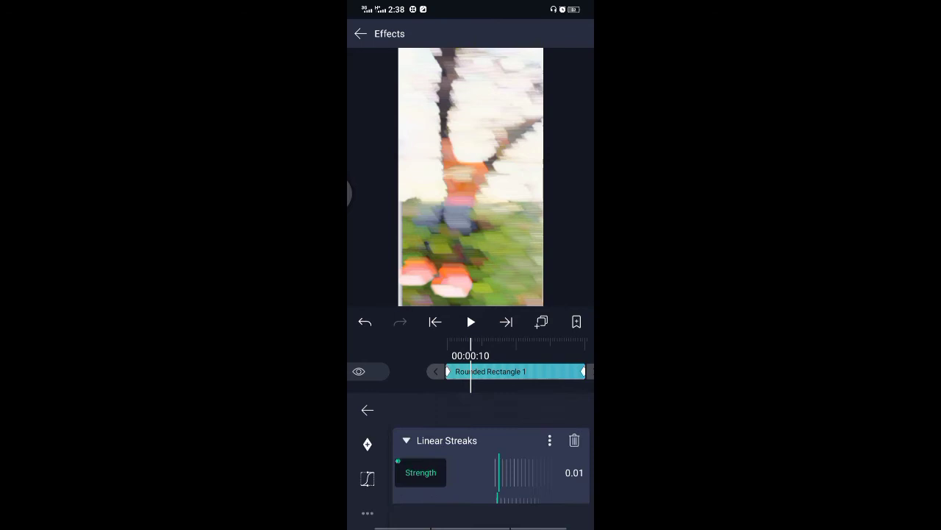
pyautogui.moveTo(508, 491); pyautogui.dragTo(437, 493)
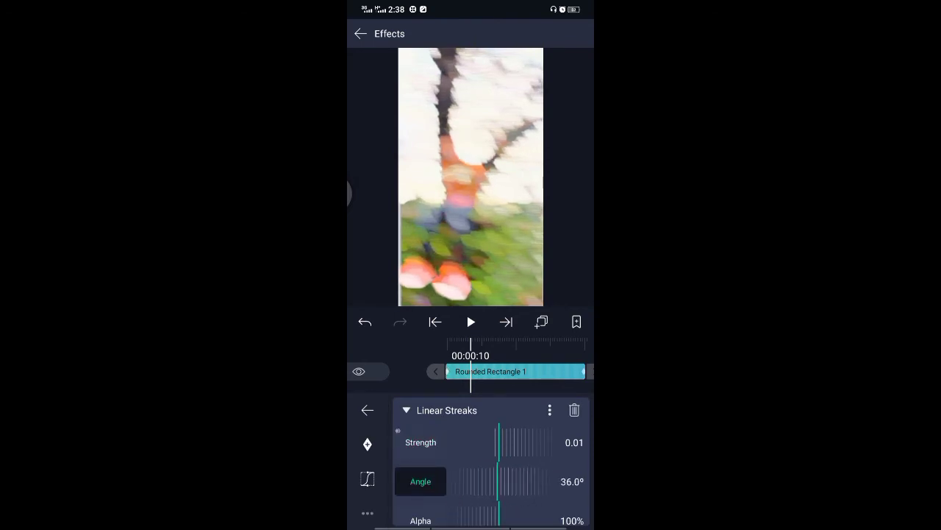
pyautogui.moveTo(501, 485); pyautogui.dragTo(433, 506)
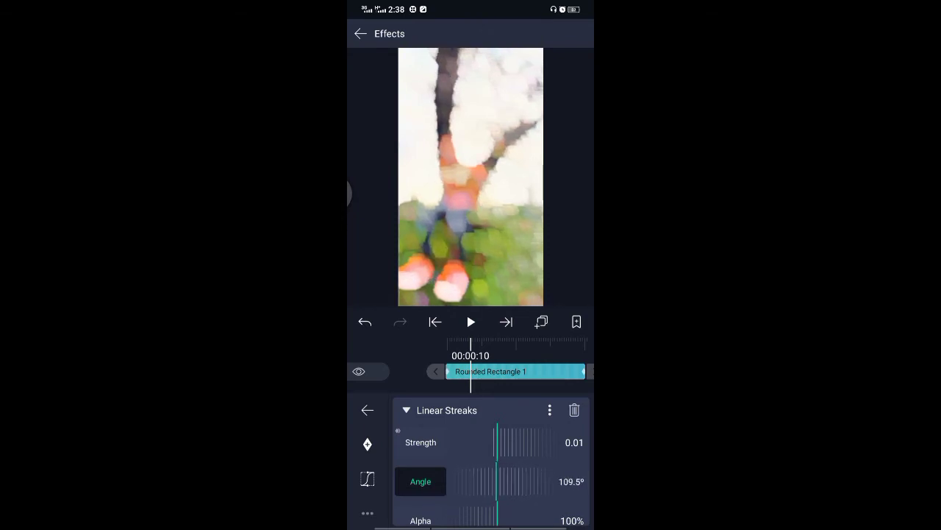
pyautogui.moveTo(490, 492); pyautogui.dragTo(441, 499)
pyautogui.moveTo(505, 498); pyautogui.dragTo(478, 490)
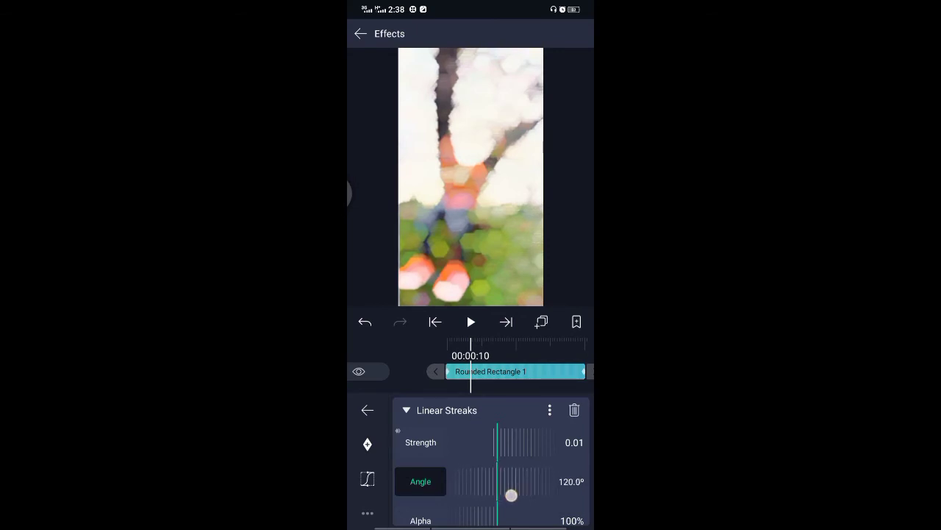
pyautogui.click(406, 410)
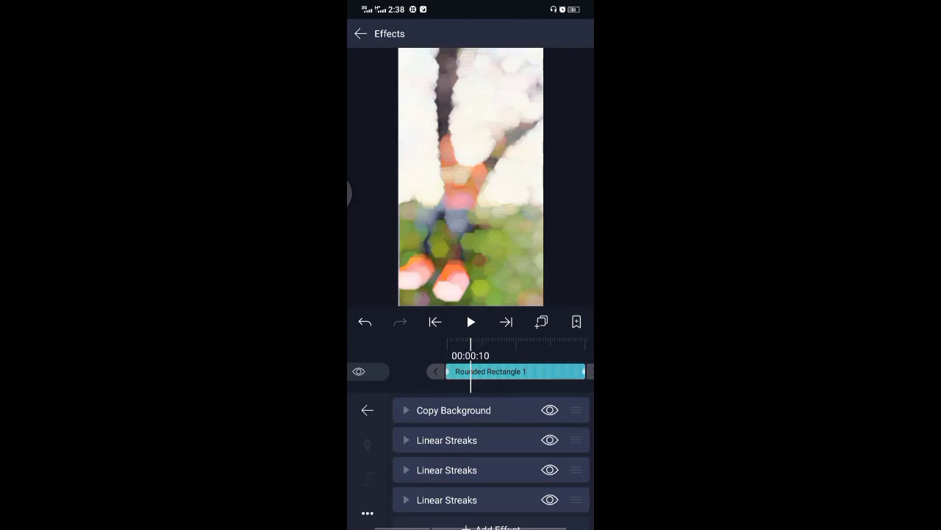
# Rotate the last Linear Streaks copy's angle further round and collapse its settings
pyautogui.click(447, 500)
pyautogui.moveTo(432, 508); pyautogui.dragTo(497, 493)
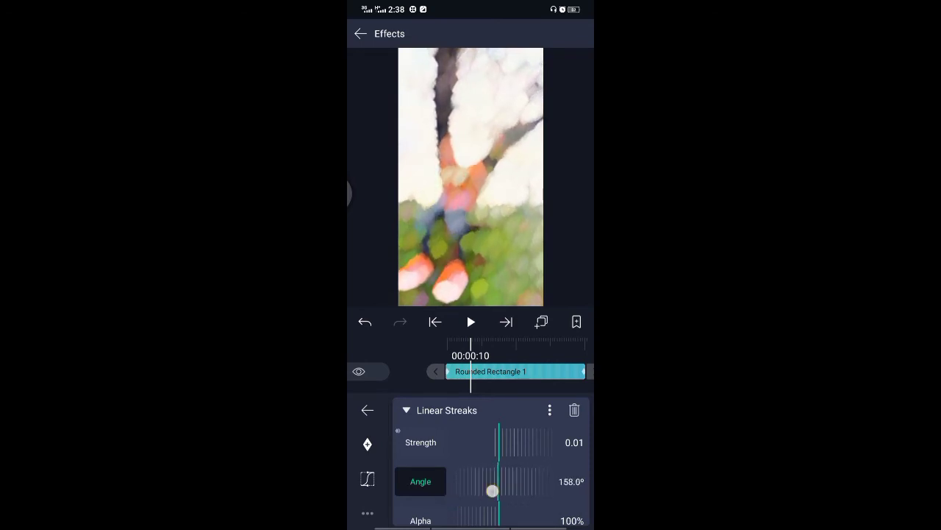
pyautogui.moveTo(492, 485)
pyautogui.mouseDown()
pyautogui.moveTo(441, 485)
pyautogui.moveTo(525, 485)
pyautogui.moveTo(507, 500)
pyautogui.mouseUp()
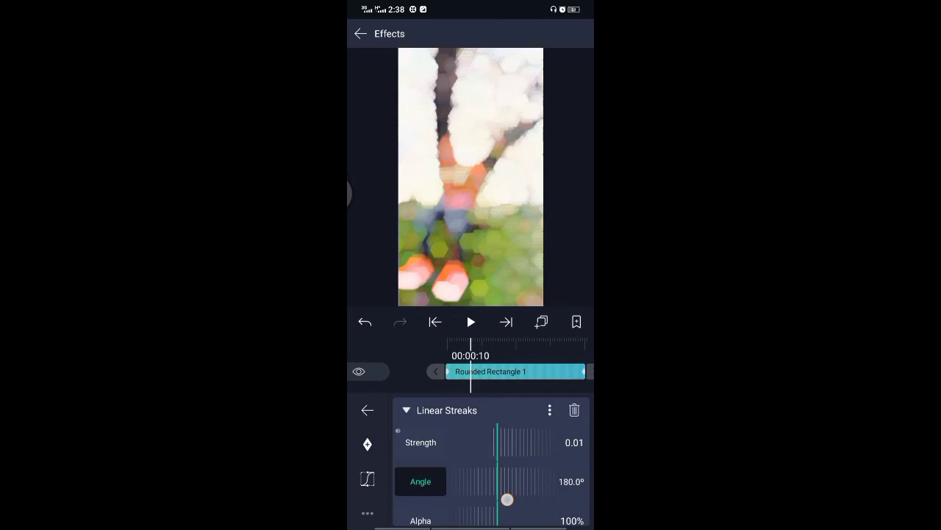
pyautogui.click(446, 409)
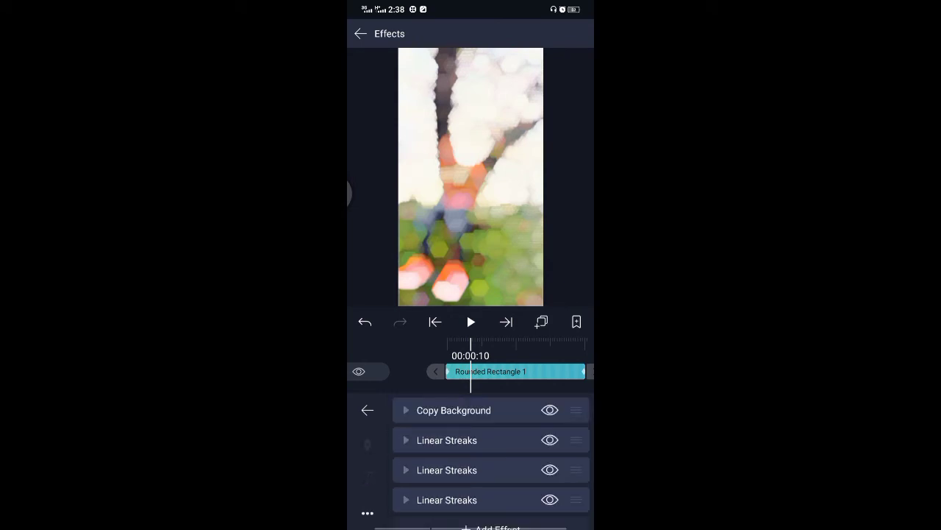
# Shift the Rounded Rectangle 1 and tree photo clips later on the timeline
pyautogui.click(408, 375)
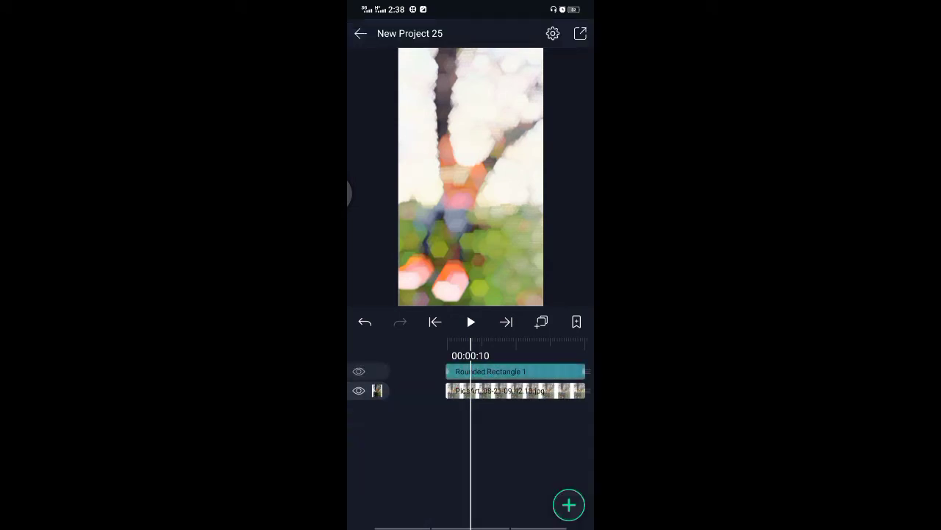
pyautogui.moveTo(559, 441); pyautogui.dragTo(491, 442)
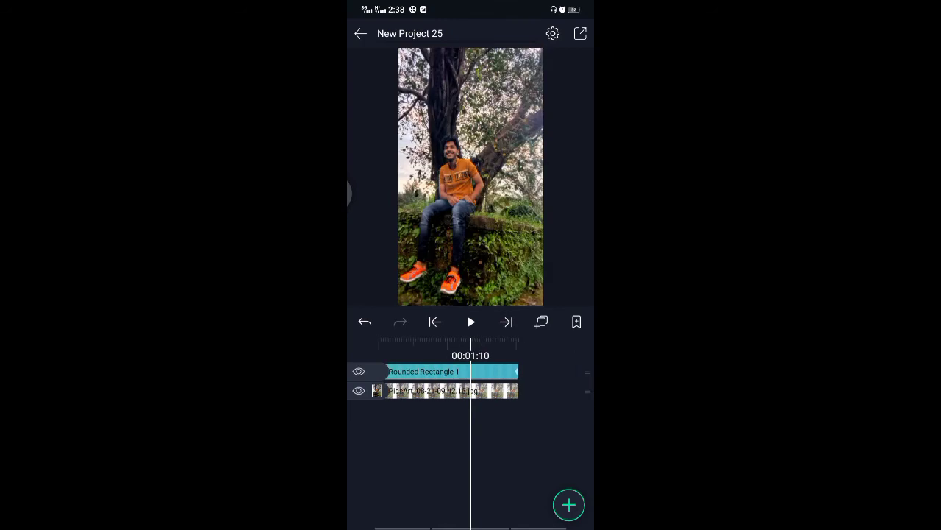
pyautogui.moveTo(452, 371); pyautogui.dragTo(504, 371)
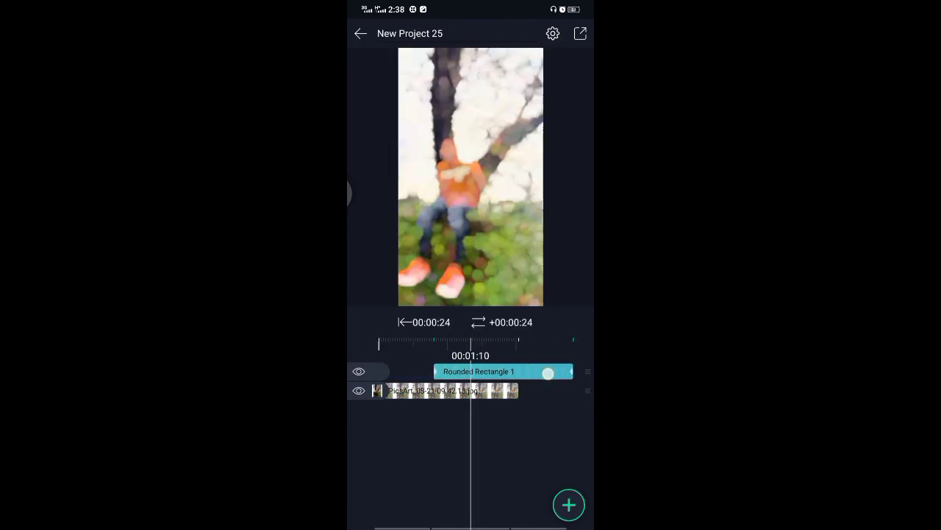
pyautogui.moveTo(445, 390); pyautogui.dragTo(508, 391)
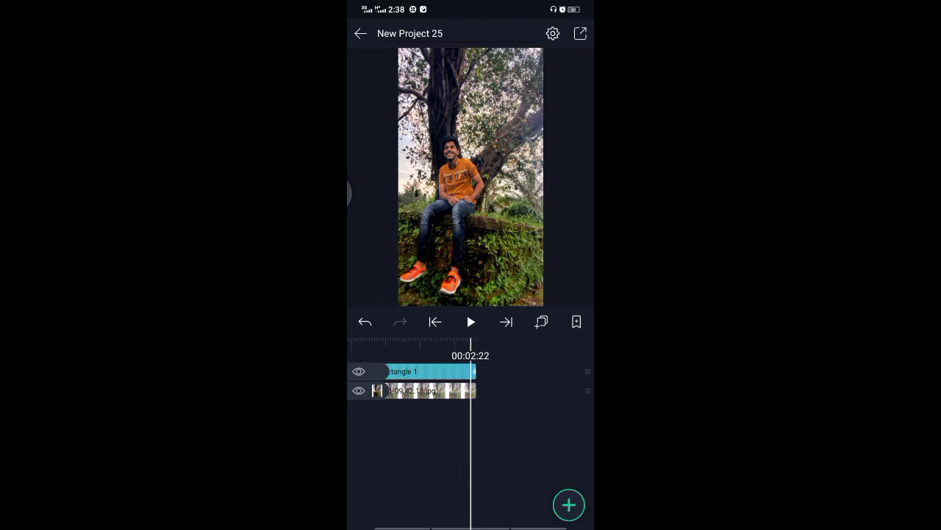
# Check the timing, then move the tree photo and music clips later
pyautogui.moveTo(533, 389); pyautogui.dragTo(588, 389)
pyautogui.moveTo(551, 419)
pyautogui.mouseDown()
pyautogui.moveTo(478, 419)
pyautogui.moveTo(441, 434)
pyautogui.mouseUp()
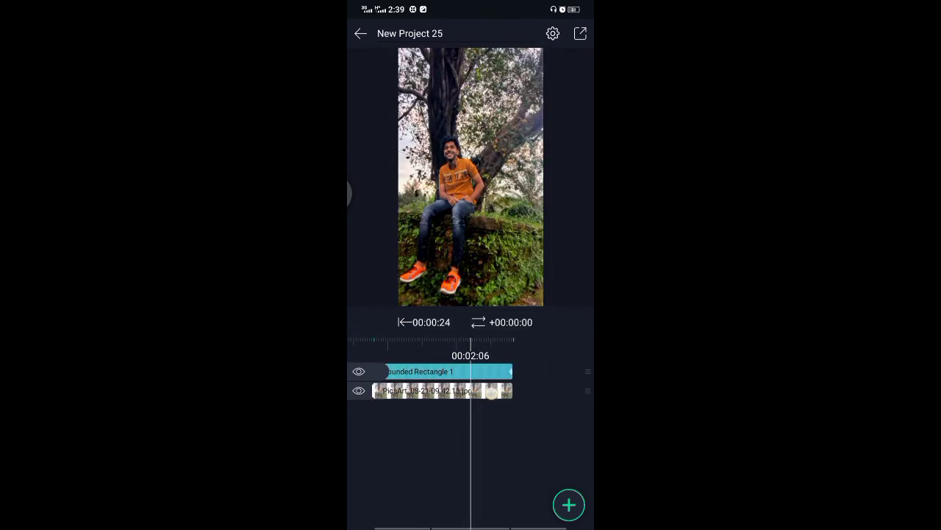
pyautogui.moveTo(471, 390); pyautogui.dragTo(566, 393)
pyautogui.moveTo(515, 371); pyautogui.dragTo(544, 372)
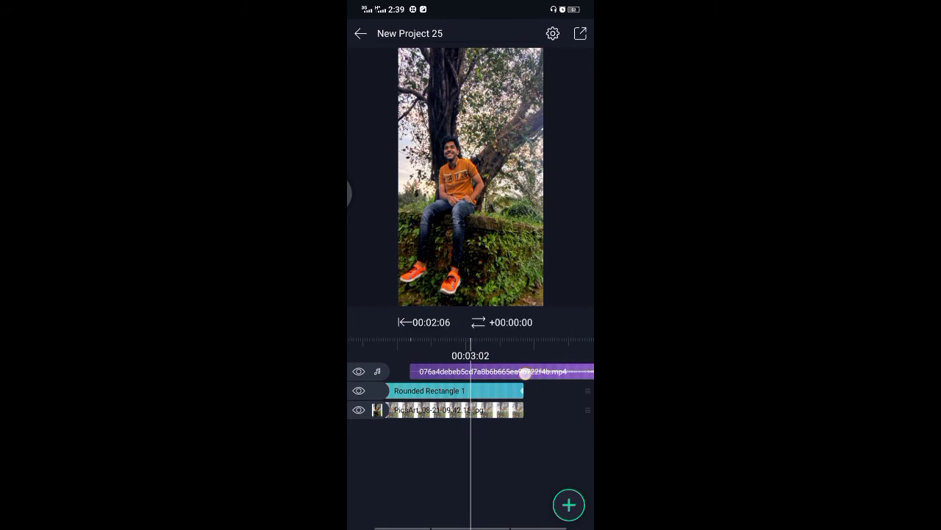
# Add the motorcycle photo as a new layer and return to the timeline
pyautogui.moveTo(471, 449)
pyautogui.mouseDown()
pyautogui.moveTo(529, 448)
pyautogui.moveTo(482, 449)
pyautogui.mouseUp()
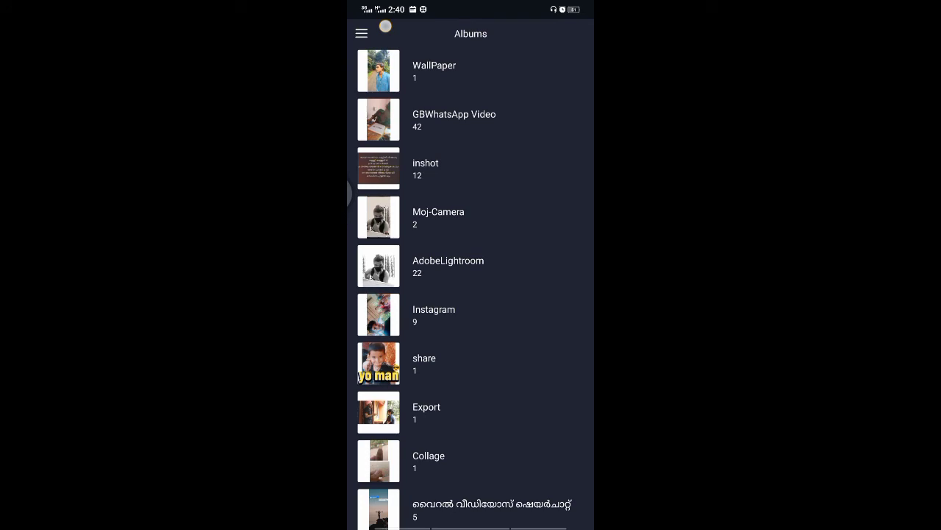
pyautogui.click(474, 506)
pyautogui.click(361, 33)
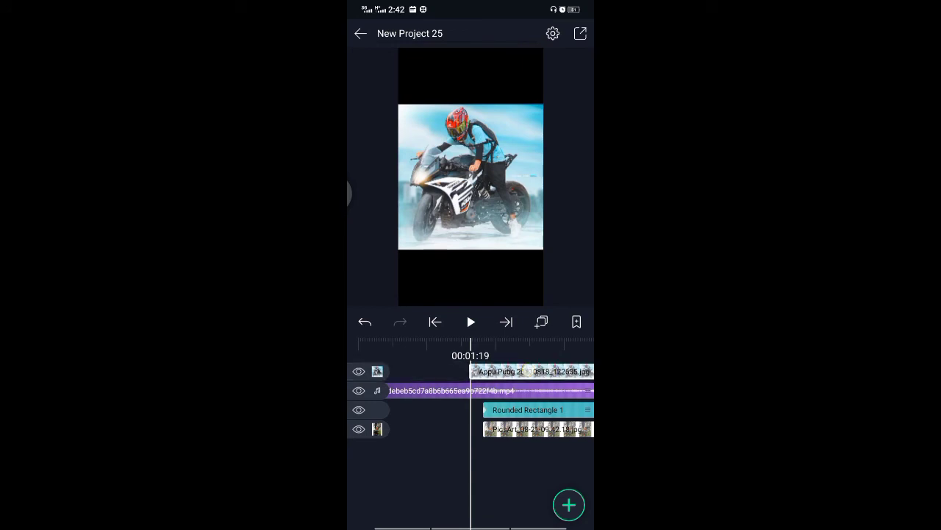
# Move the motorcycle photo to 00:00 and copy the Rounded Rectangle 1 layer
pyautogui.moveTo(530, 371); pyautogui.dragTo(402, 375)
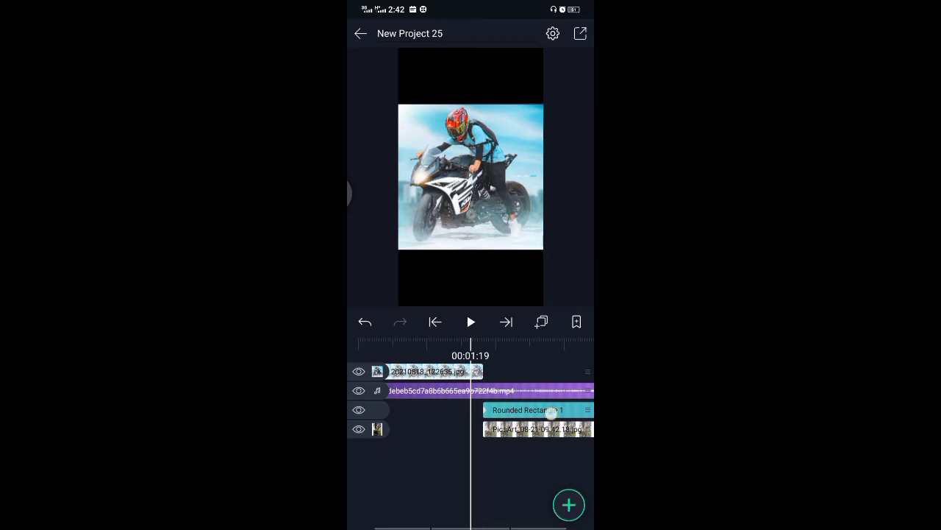
pyautogui.moveTo(530, 456); pyautogui.dragTo(474, 456)
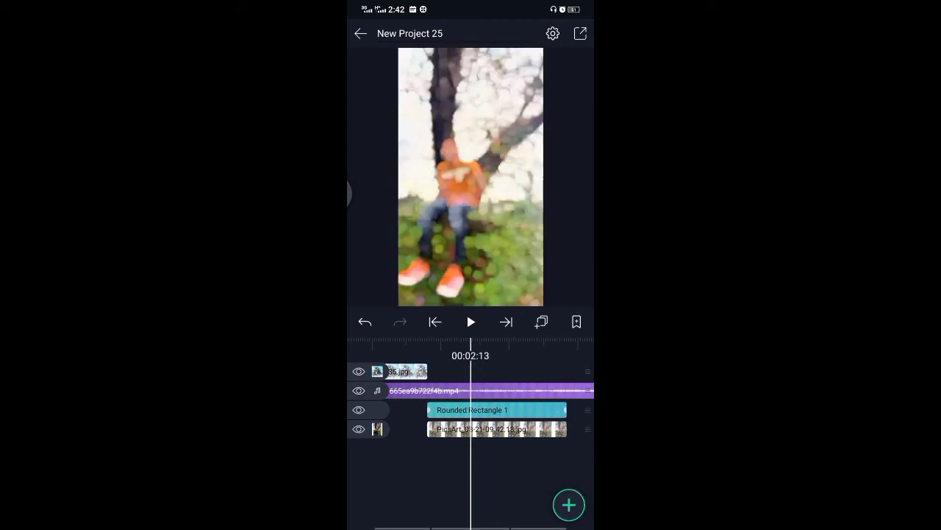
pyautogui.click(497, 409)
pyautogui.click(542, 322)
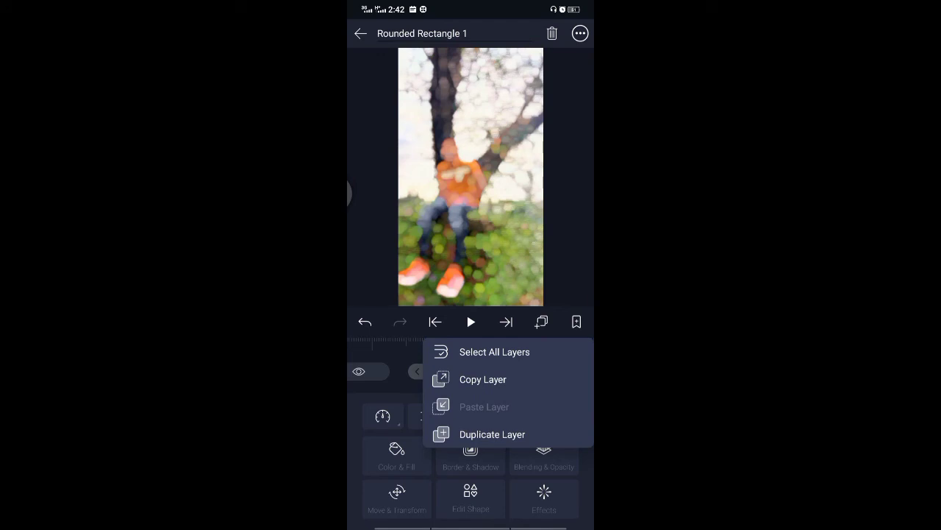
pyautogui.click(484, 380)
pyautogui.click(520, 382)
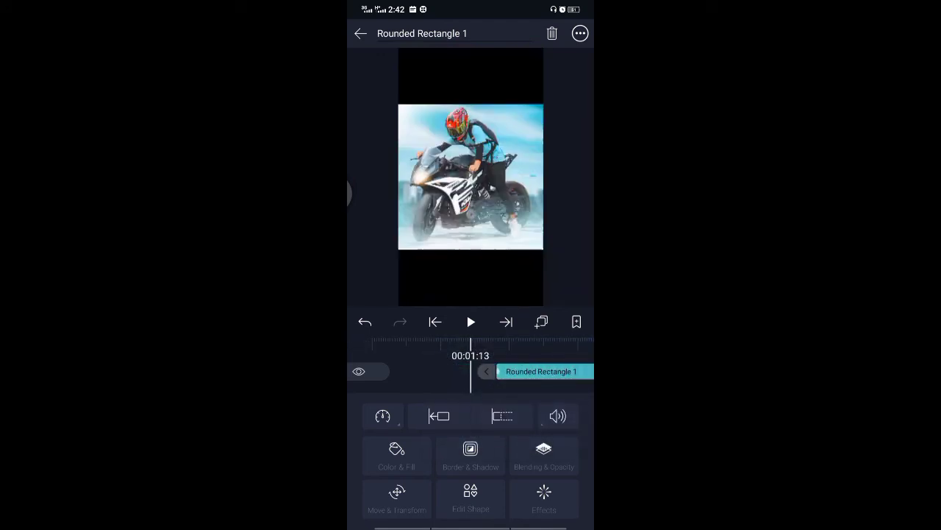
pyautogui.click(360, 34)
# Paste the rectangle layer copy over the motorcycle photo at the start, then preview playback
pyautogui.moveTo(441, 421); pyautogui.dragTo(543, 420)
pyautogui.moveTo(457, 372); pyautogui.dragTo(470, 371)
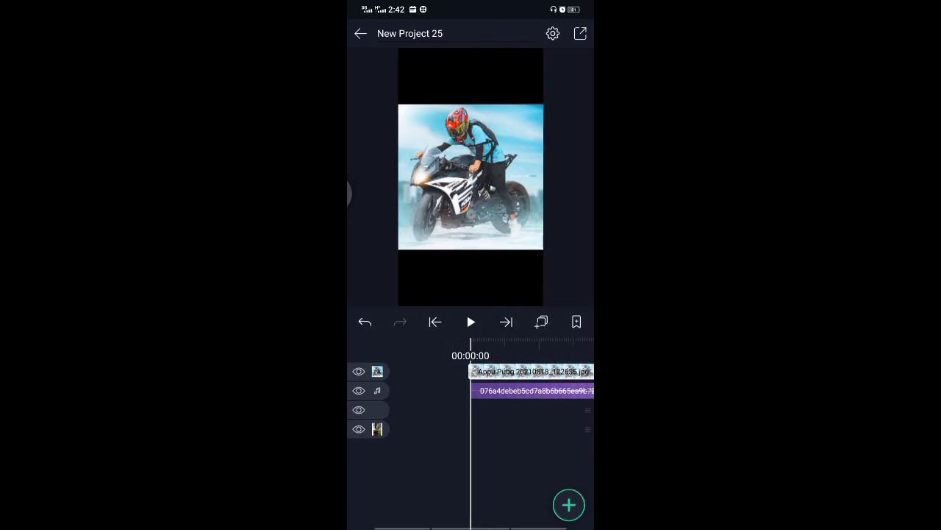
pyautogui.click(542, 321)
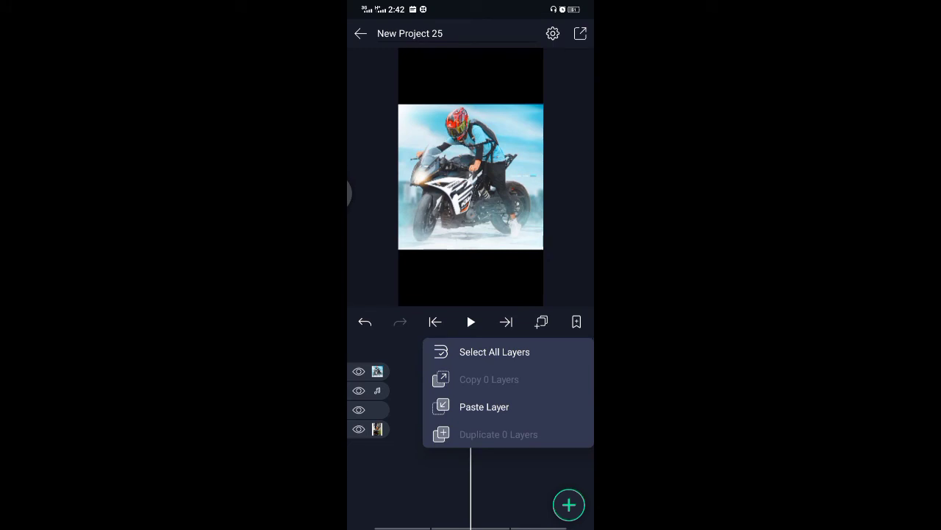
pyautogui.click(484, 407)
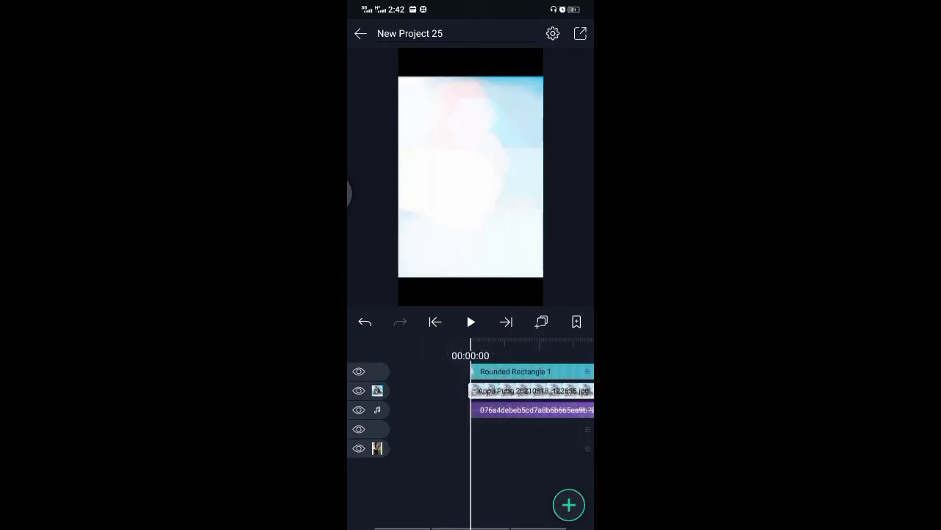
pyautogui.click(470, 321)
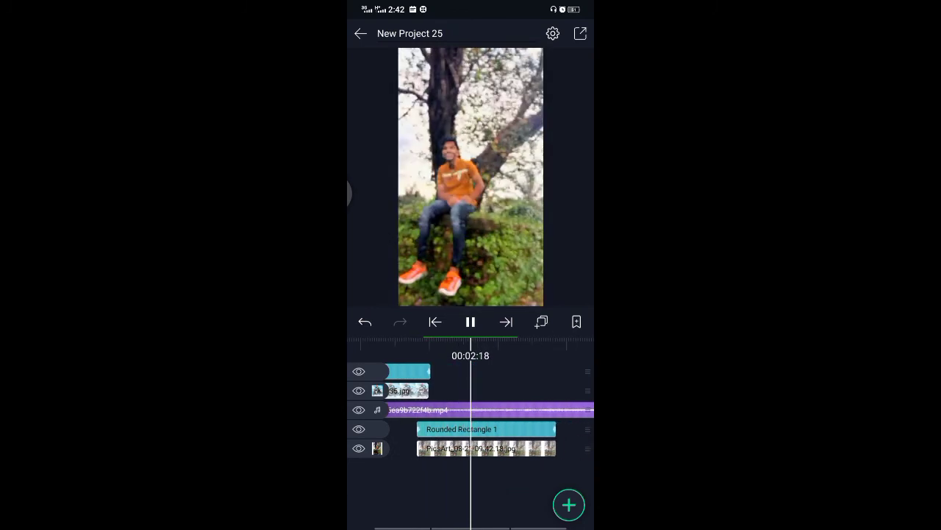
pyautogui.click(470, 322)
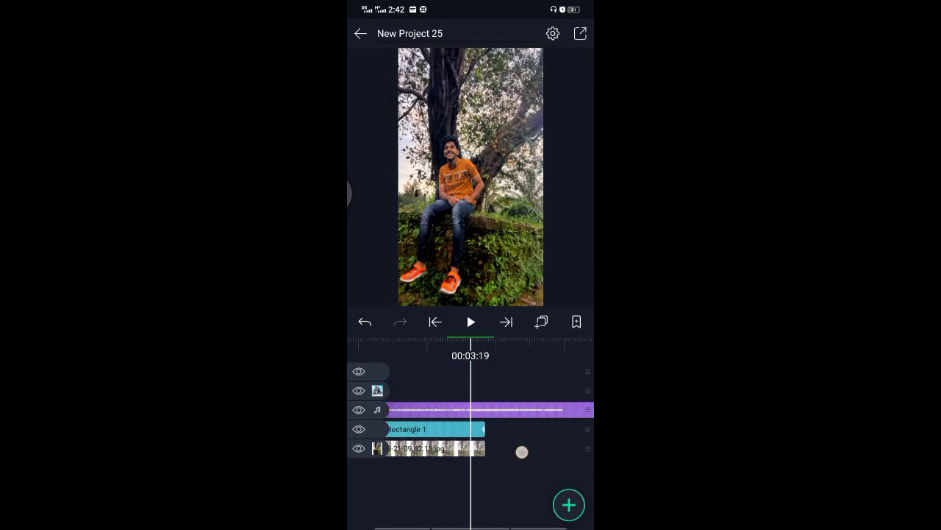
pyautogui.moveTo(522, 451); pyautogui.dragTo(589, 451)
# Select the motorcycle photo layer and return to the timeline
pyautogui.click(469, 391)
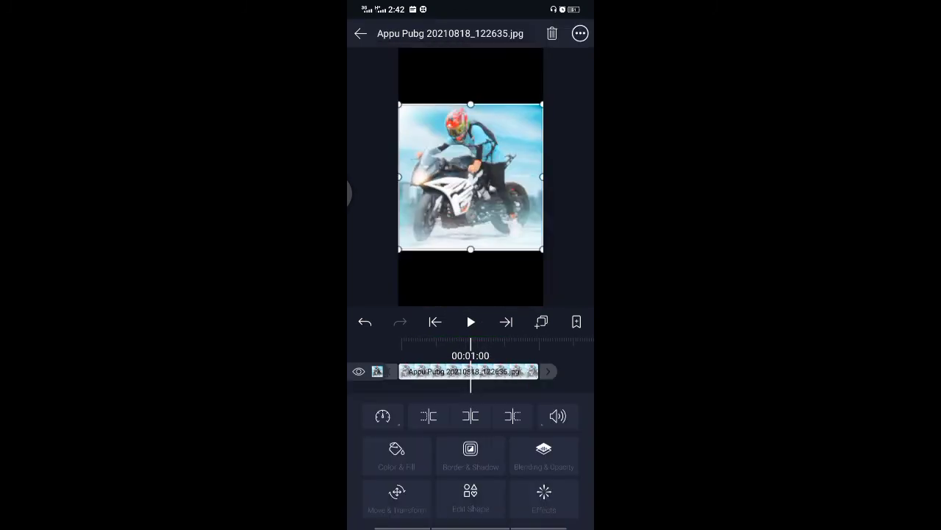
pyautogui.click(360, 33)
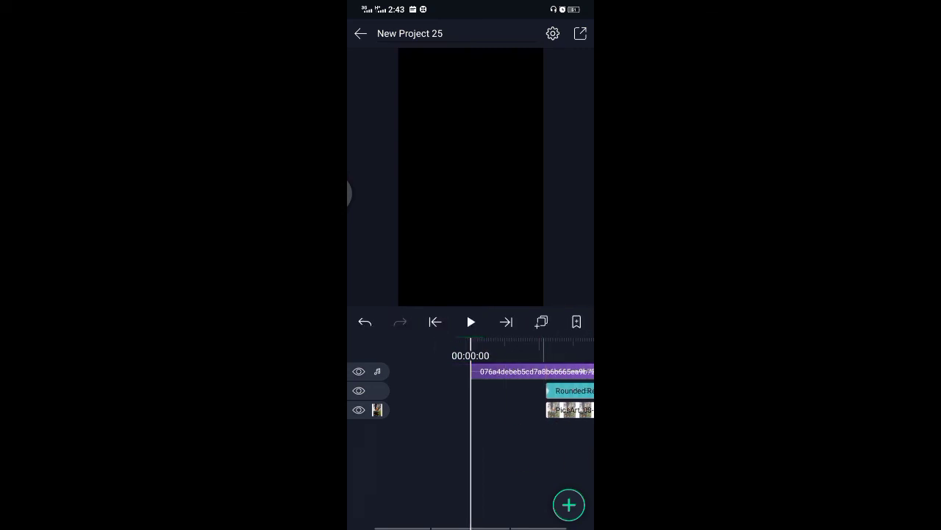
# Preview the project and extend the tree photo clip to last longer
pyautogui.click(471, 321)
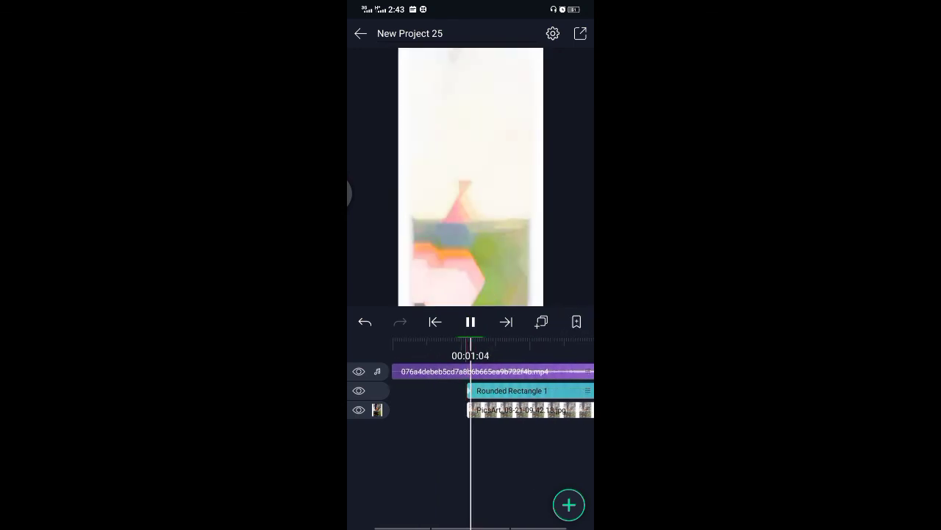
pyautogui.click(470, 321)
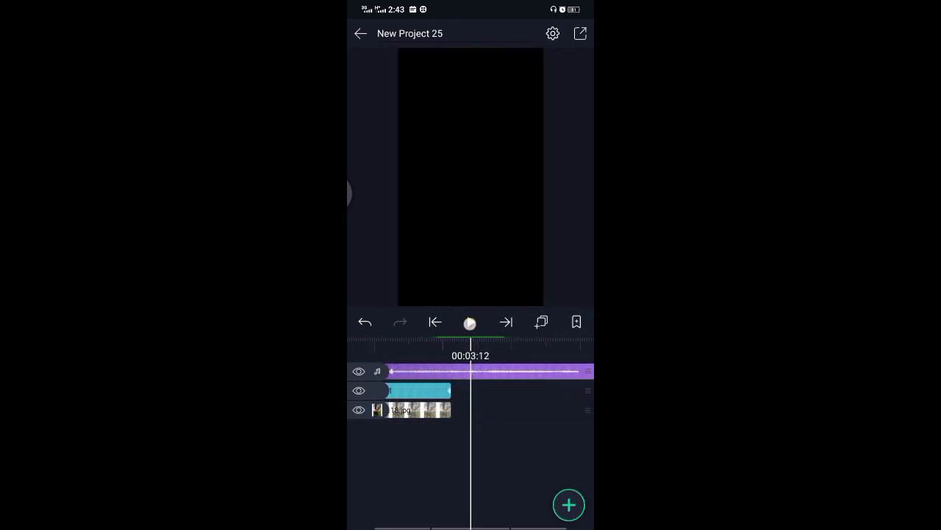
pyautogui.click(412, 409)
pyautogui.moveTo(452, 371); pyautogui.dragTo(583, 371)
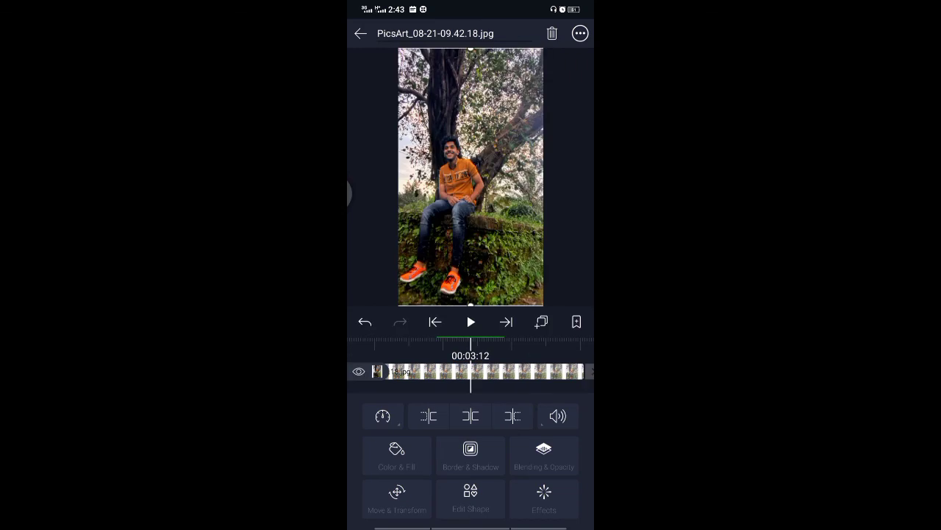
pyautogui.click(564, 485)
# Slow the Rounded Rectangle 1 layer to about 0.65x speed
pyautogui.moveTo(515, 464); pyautogui.dragTo(563, 463)
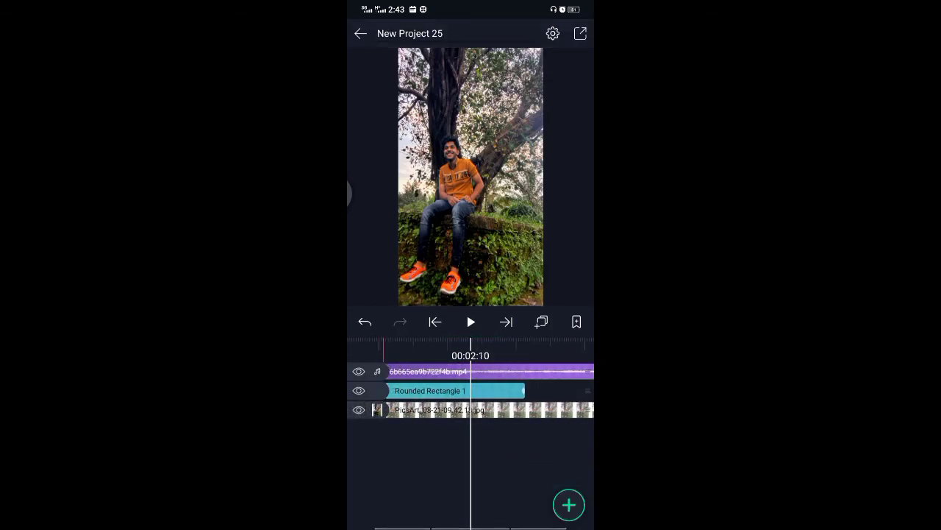
pyautogui.click(442, 390)
pyautogui.click(382, 416)
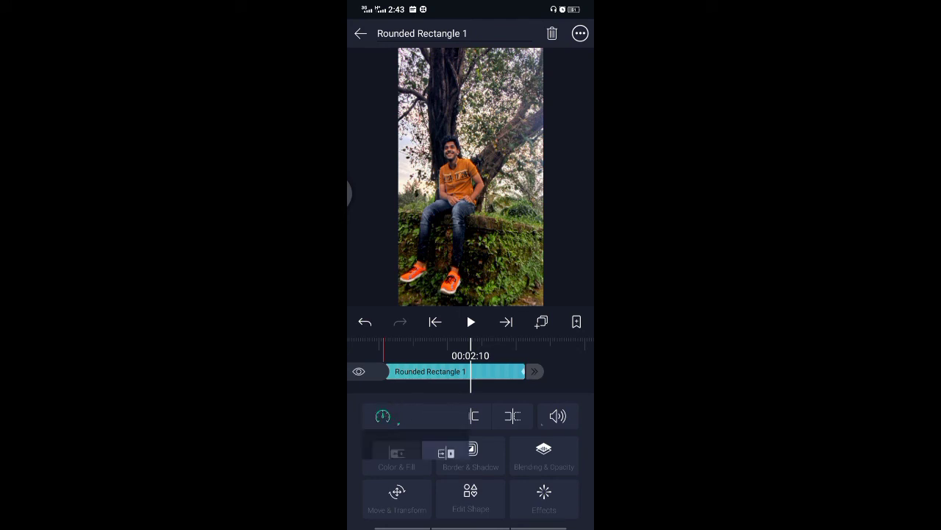
pyautogui.moveTo(445, 500); pyautogui.dragTo(430, 500)
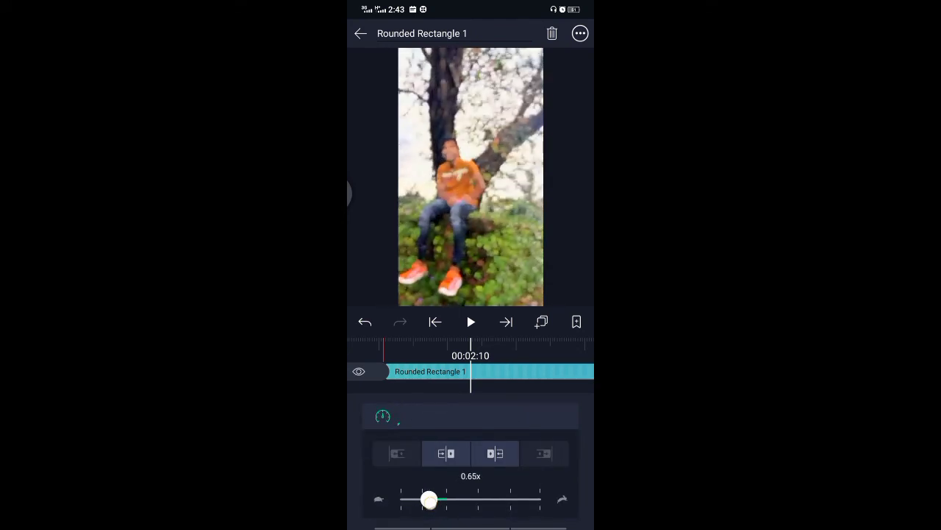
pyautogui.press('Escape')
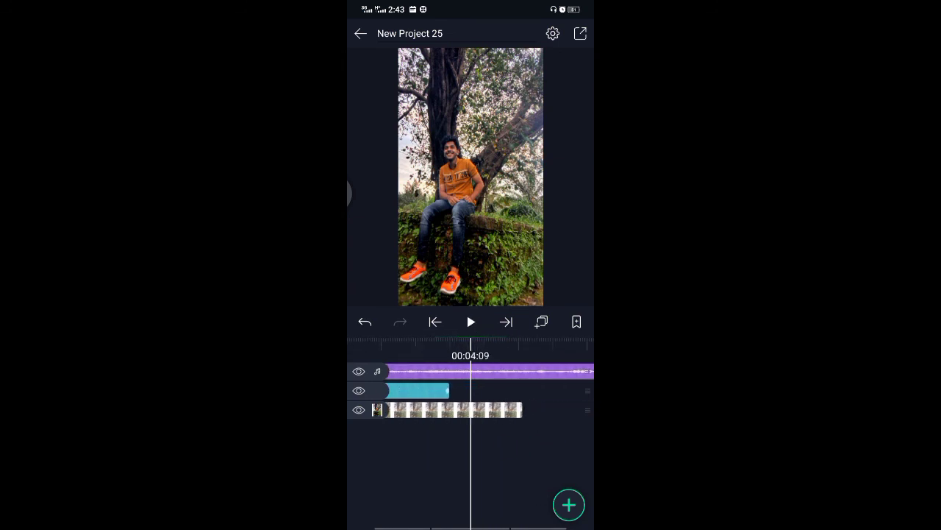
# Return to the project start and bring up the Export & Share options
pyautogui.moveTo(471, 409); pyautogui.dragTo(589, 409)
pyautogui.click(580, 33)
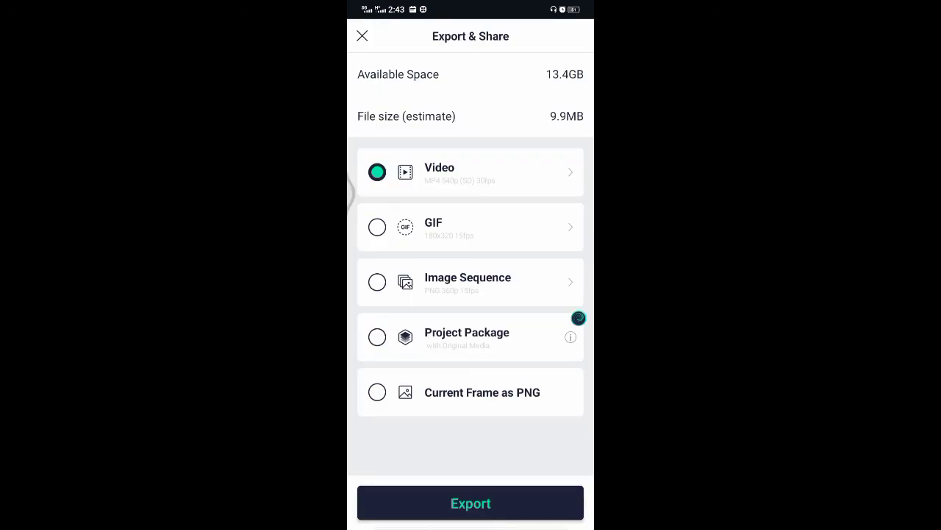